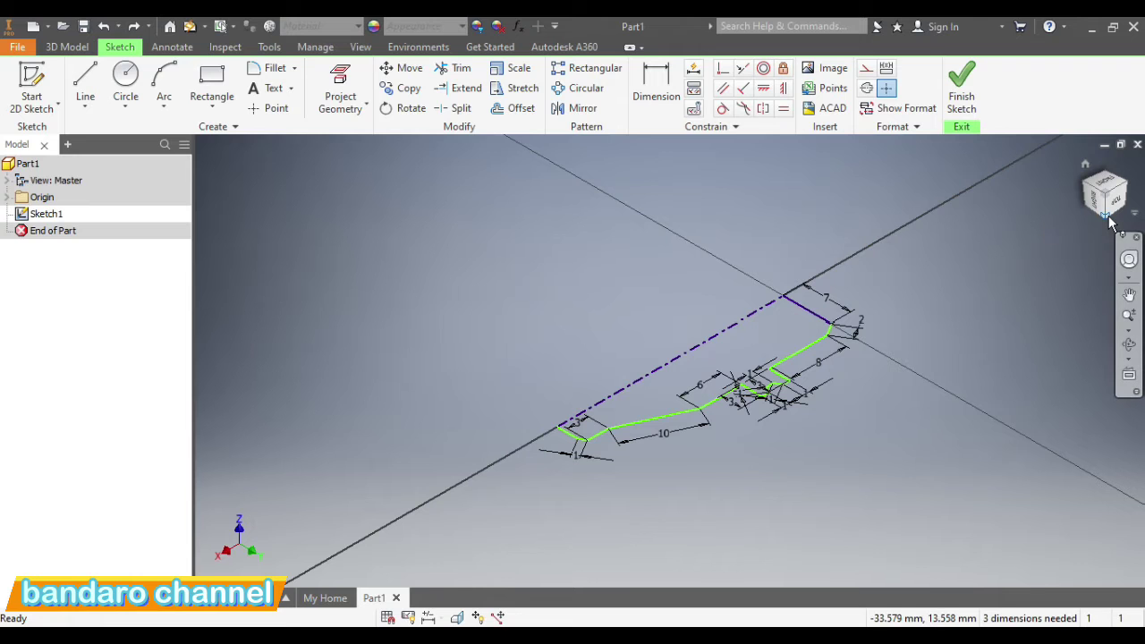
# Step: Examine the stepped half-profile sketch and its dimensions from several orientations and at close range from the front
pyautogui.click(1108, 222)
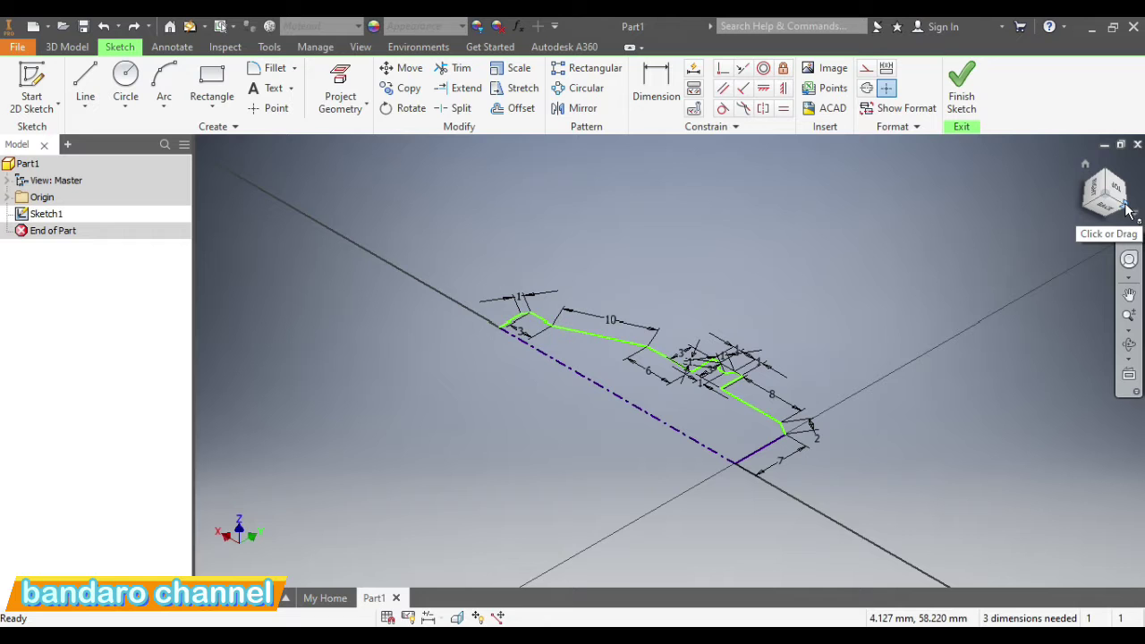
pyautogui.click(76, 46)
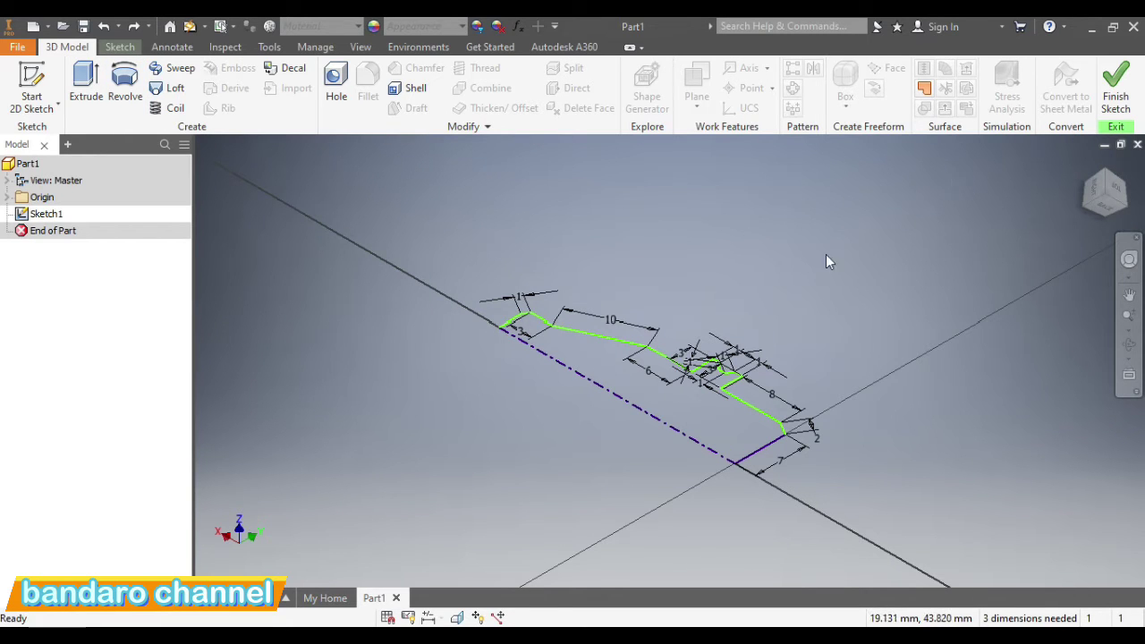
pyautogui.click(1090, 194)
pyautogui.click(1118, 202)
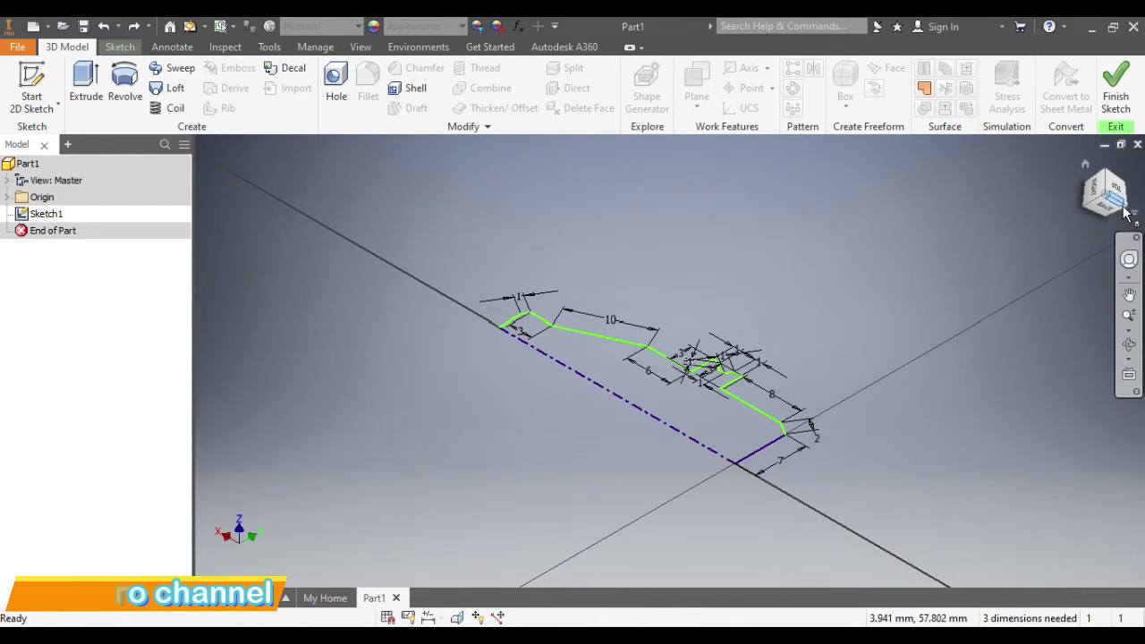
pyautogui.click(1127, 204)
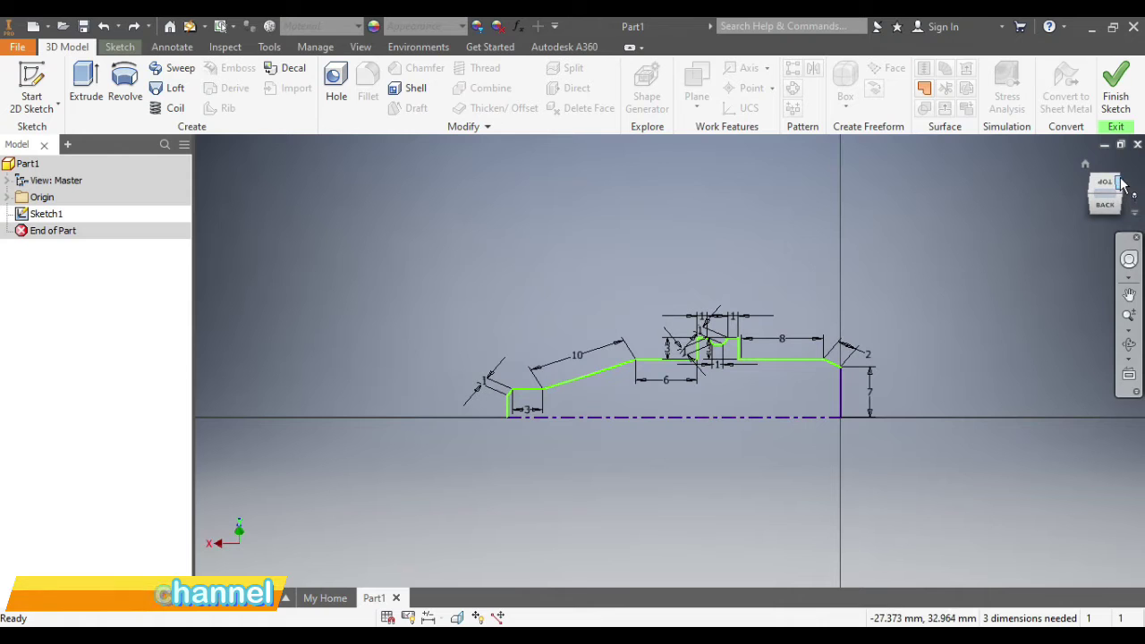
pyautogui.click(1116, 180)
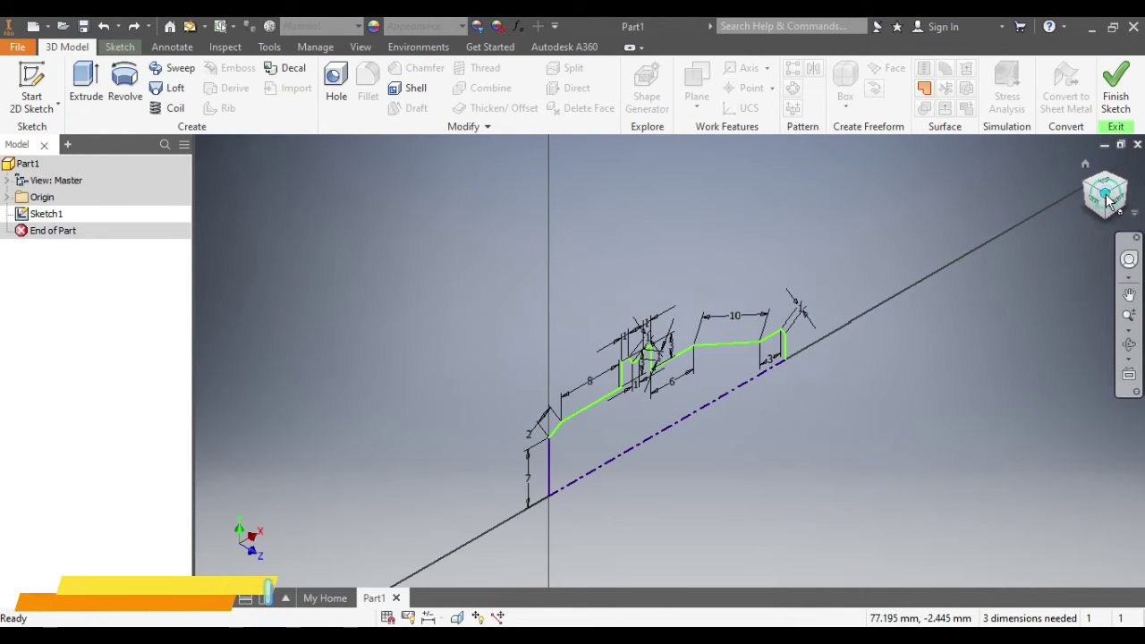
pyautogui.click(1127, 190)
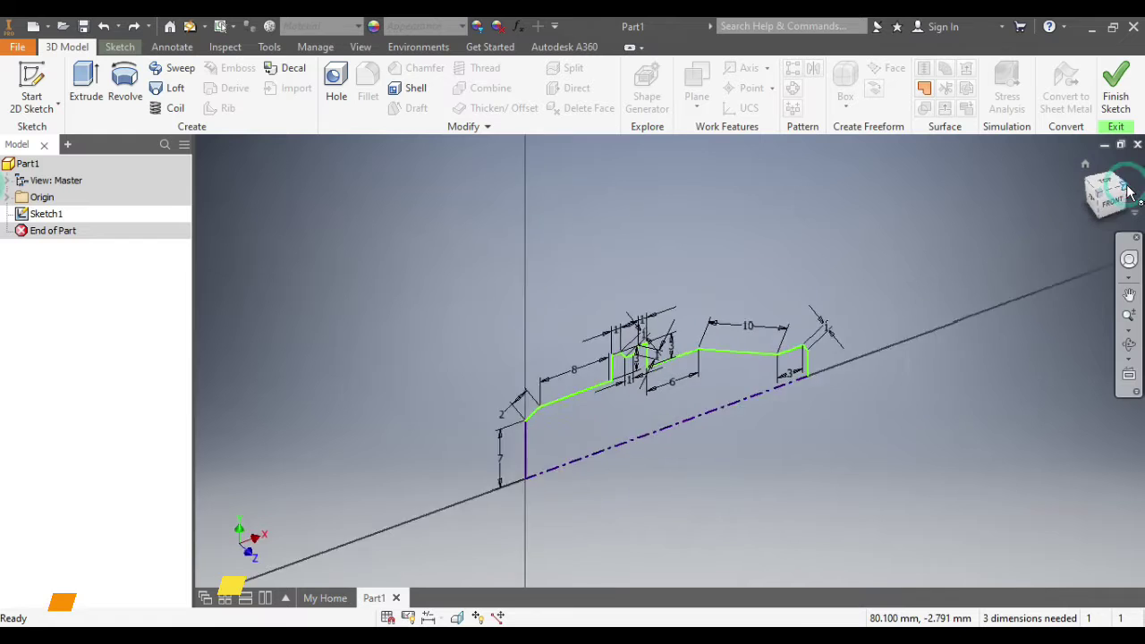
pyautogui.click(1099, 207)
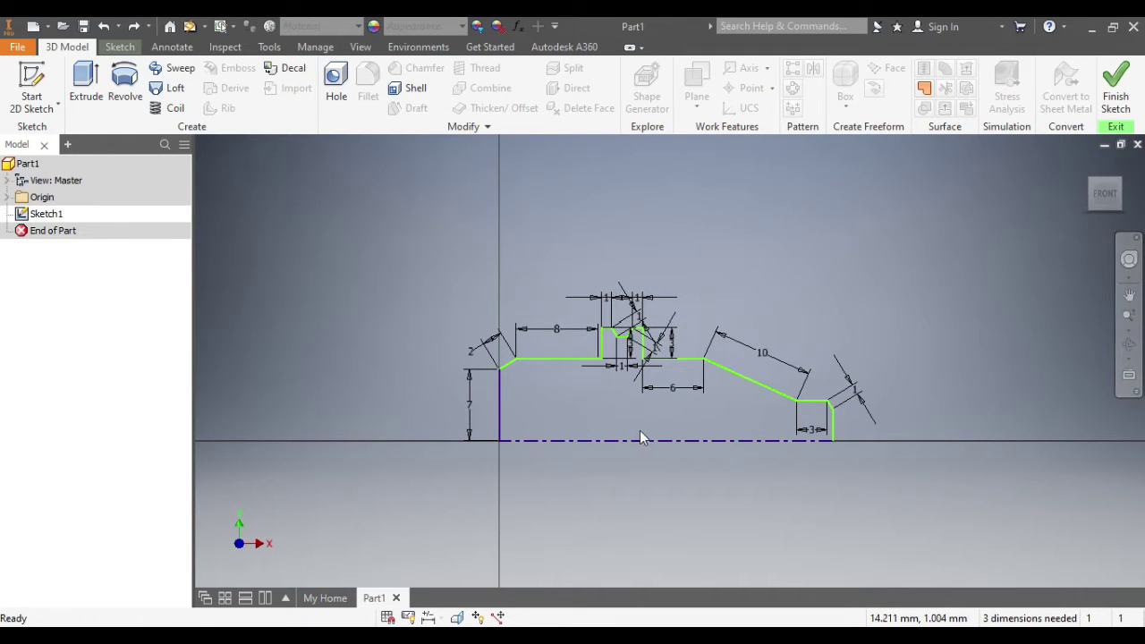
pyautogui.scroll(-5, 628, 430)
pyautogui.scroll(4, 627, 430)
pyautogui.scroll(4, 627, 433)
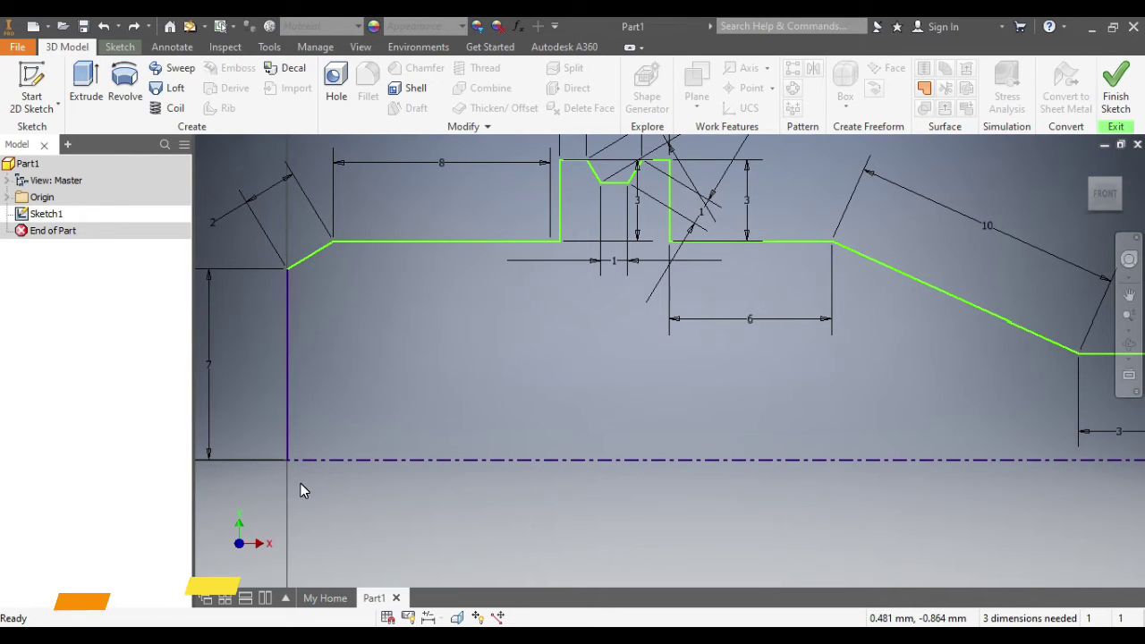
pyautogui.scroll(3, 355, 474)
pyautogui.scroll(-6, 355, 473)
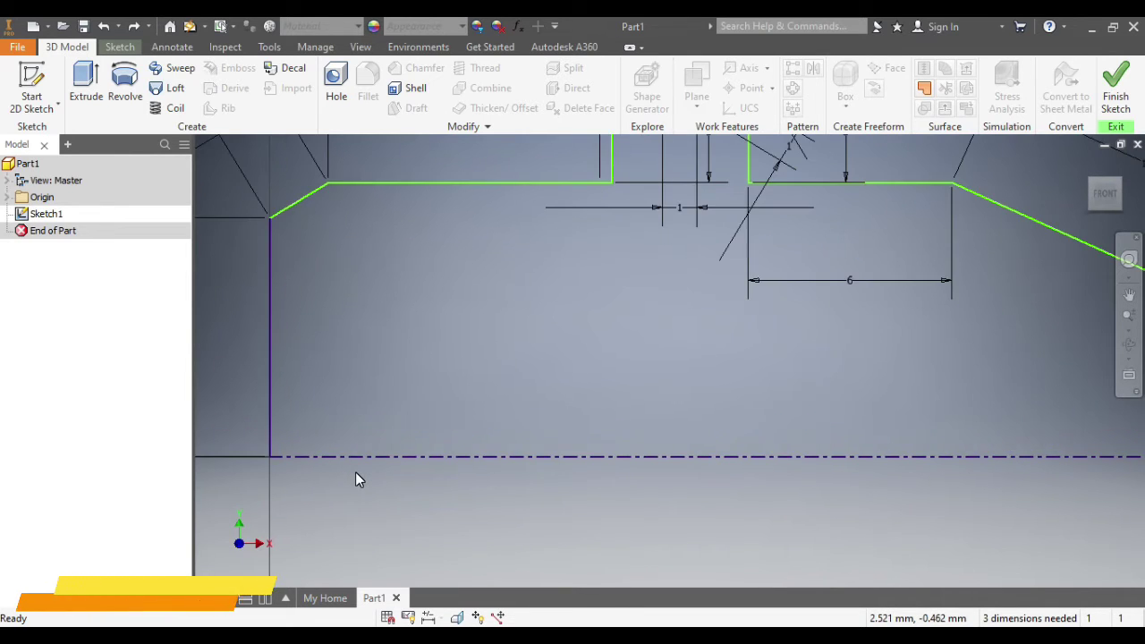
pyautogui.scroll(2, 355, 474)
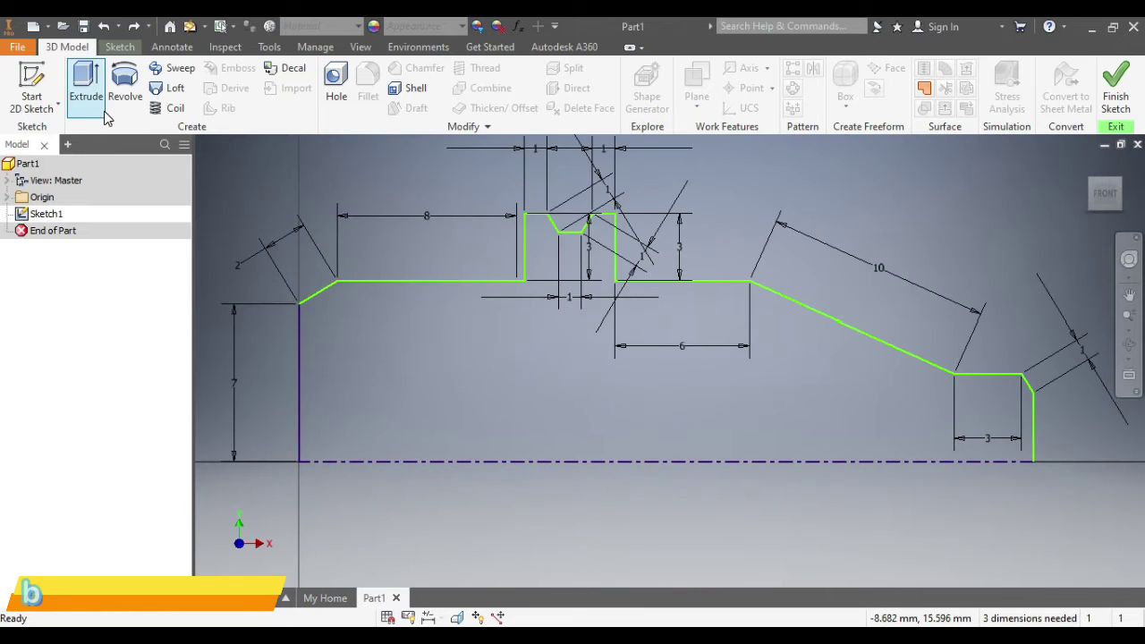
# Step: Finish the profile sketch and revolve the closed profile a full turn around its dash-dot centerline into a solid
pyautogui.click(121, 50)
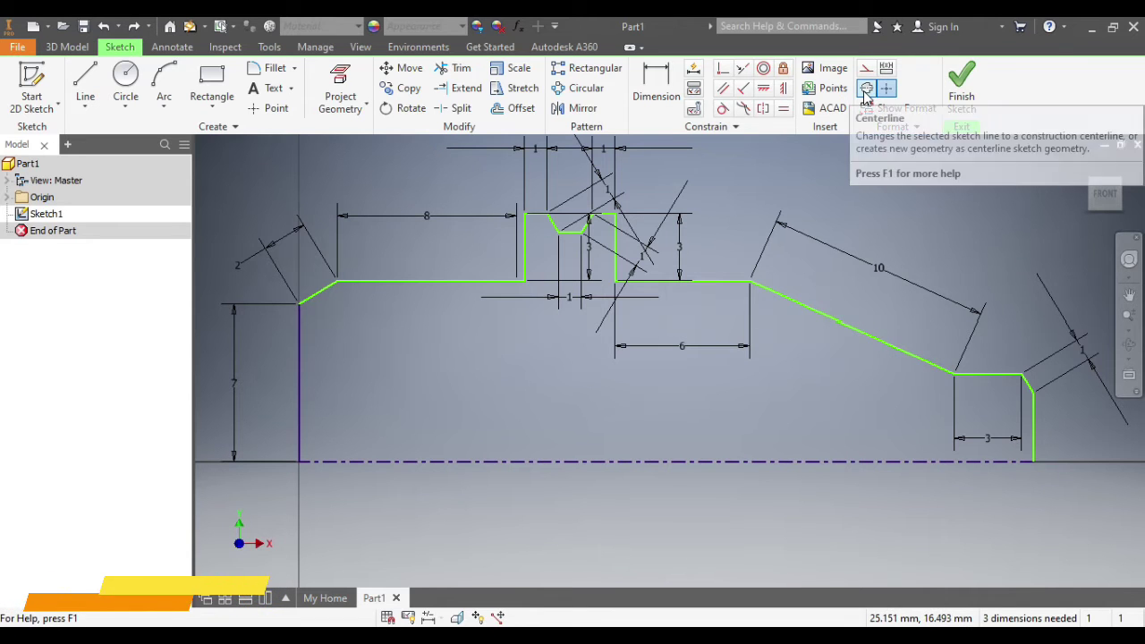
pyautogui.click(756, 461)
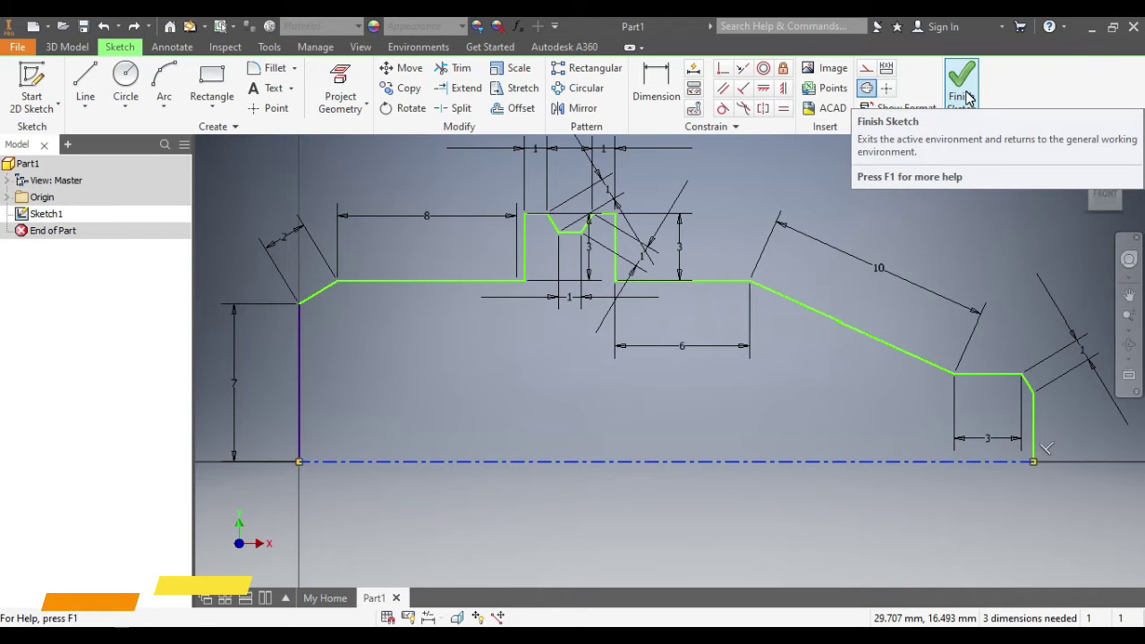
pyautogui.click(963, 97)
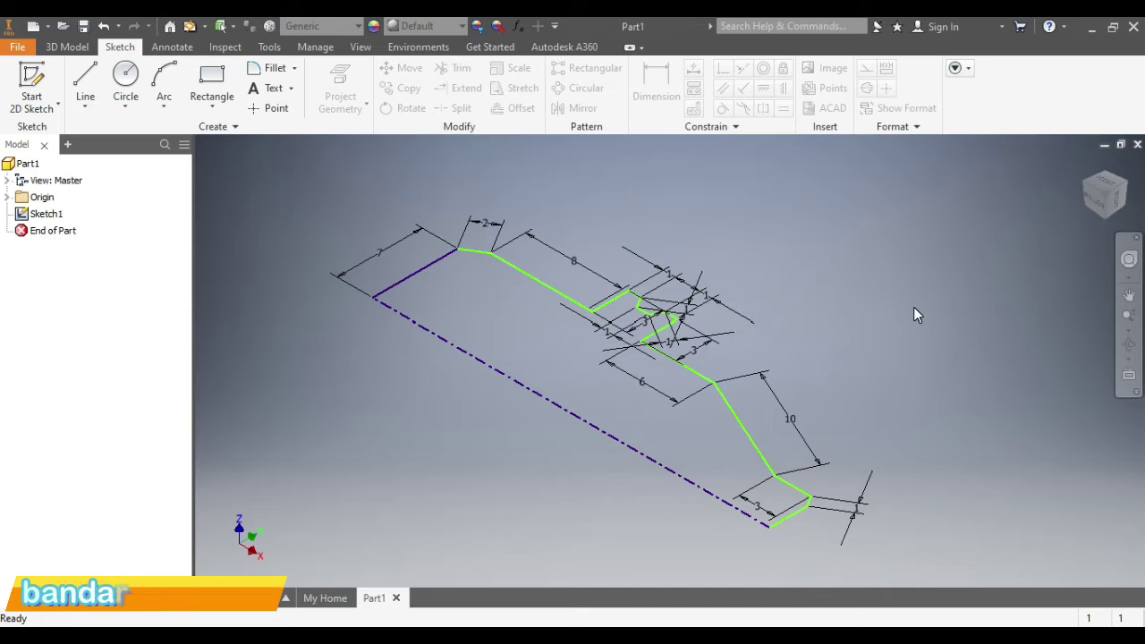
pyautogui.click(68, 47)
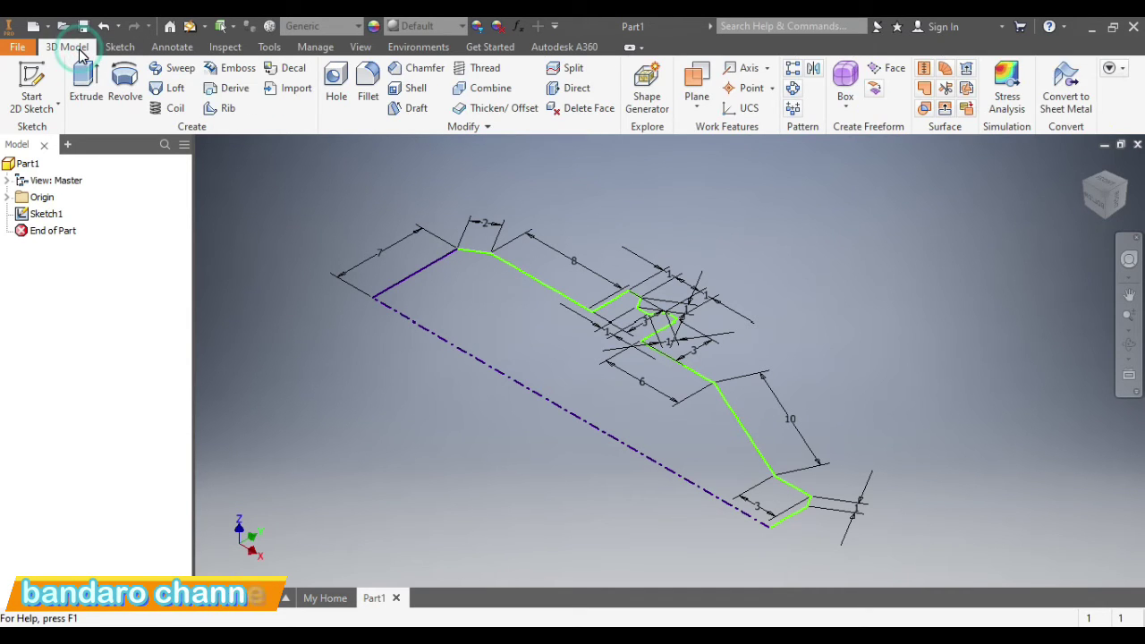
pyautogui.click(128, 109)
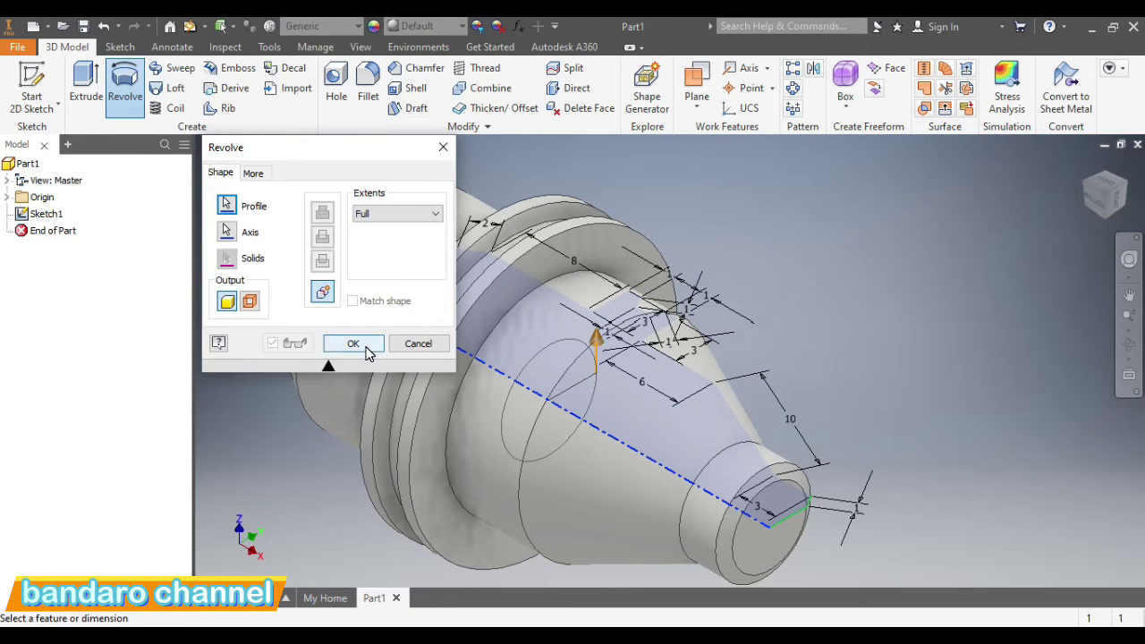
pyautogui.click(353, 343)
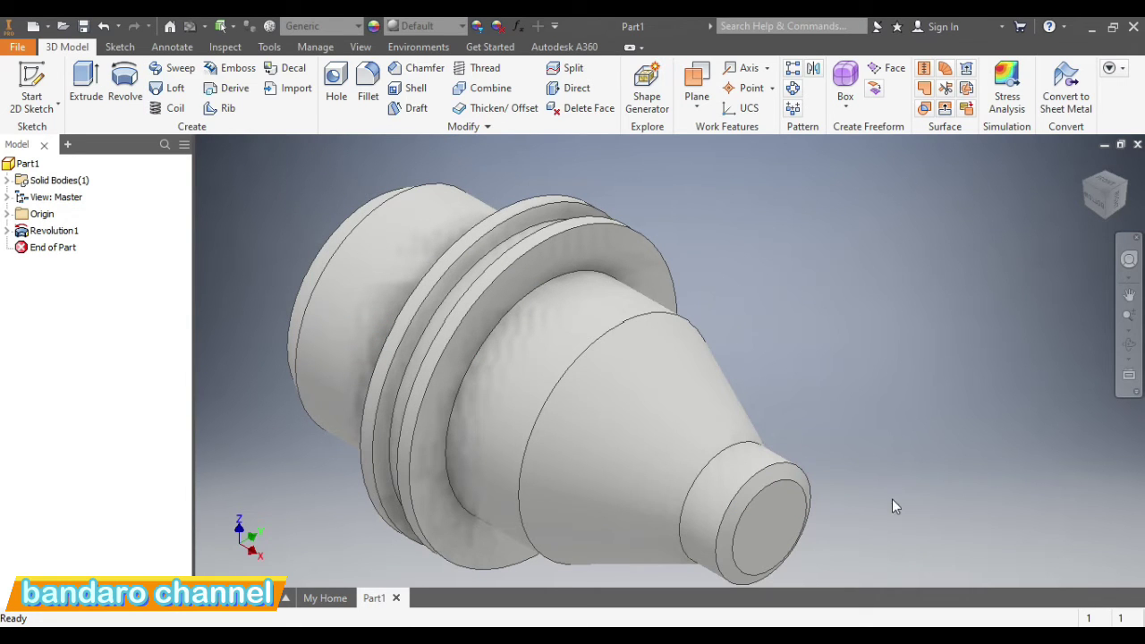
# Step: Sketch a circle of about 3.9 mm radius on the larger flat end face, centred on the origin
pyautogui.click(1105, 217)
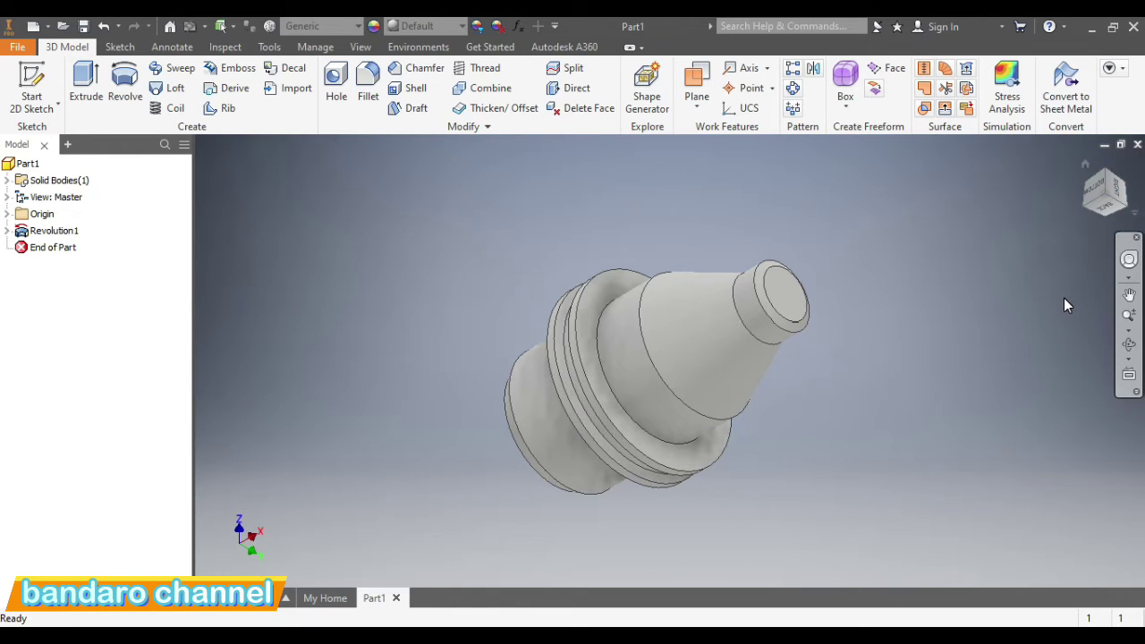
pyautogui.click(1084, 205)
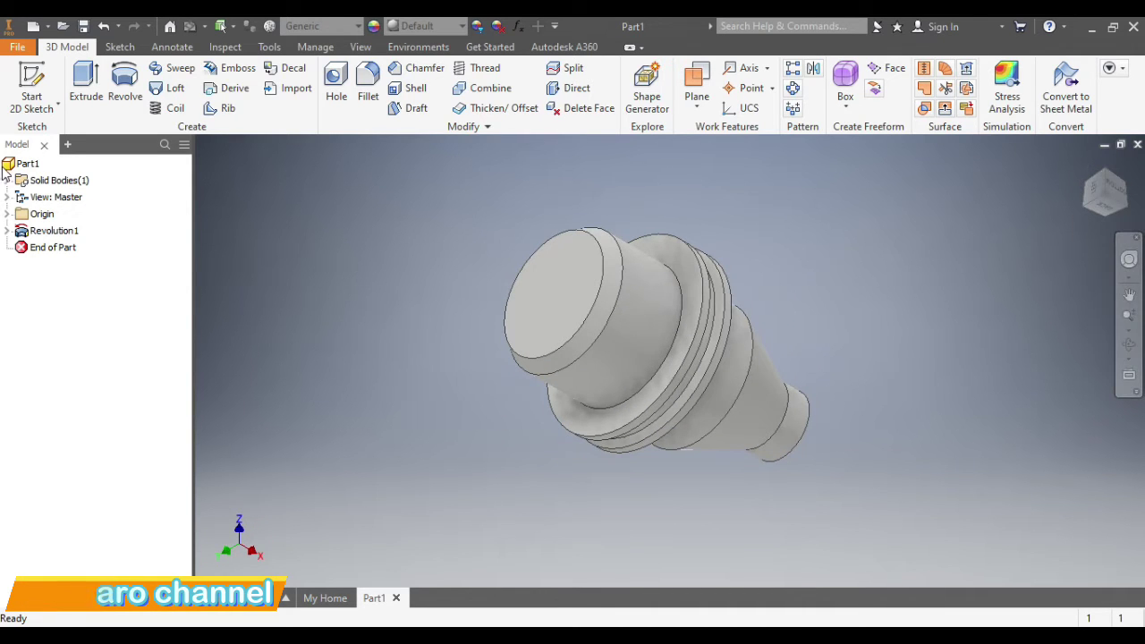
pyautogui.click(117, 49)
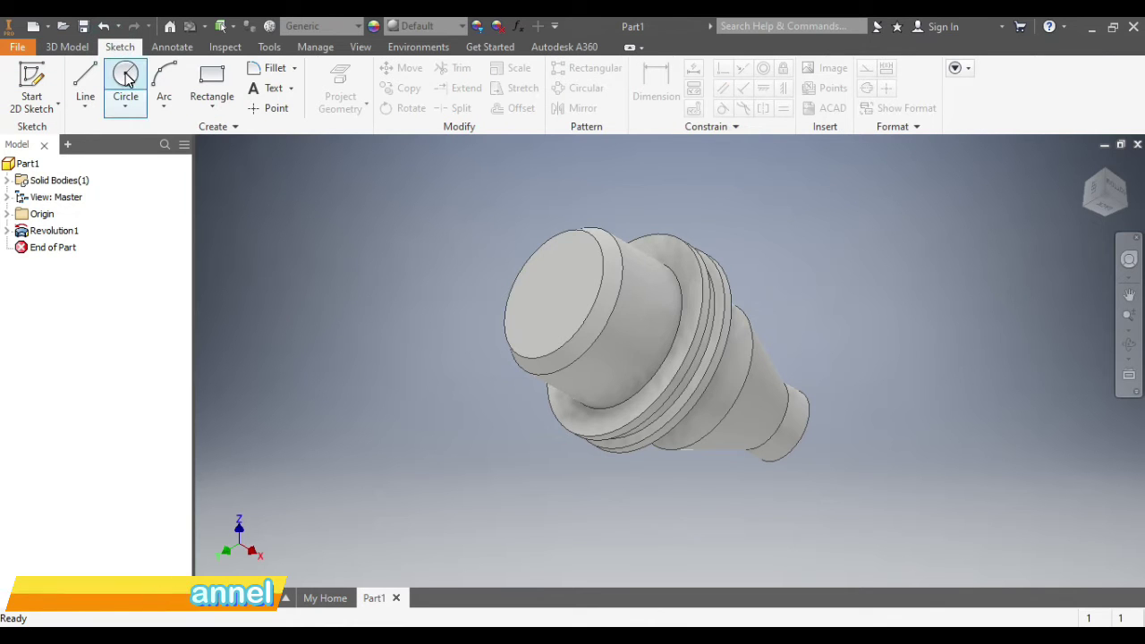
pyautogui.click(126, 75)
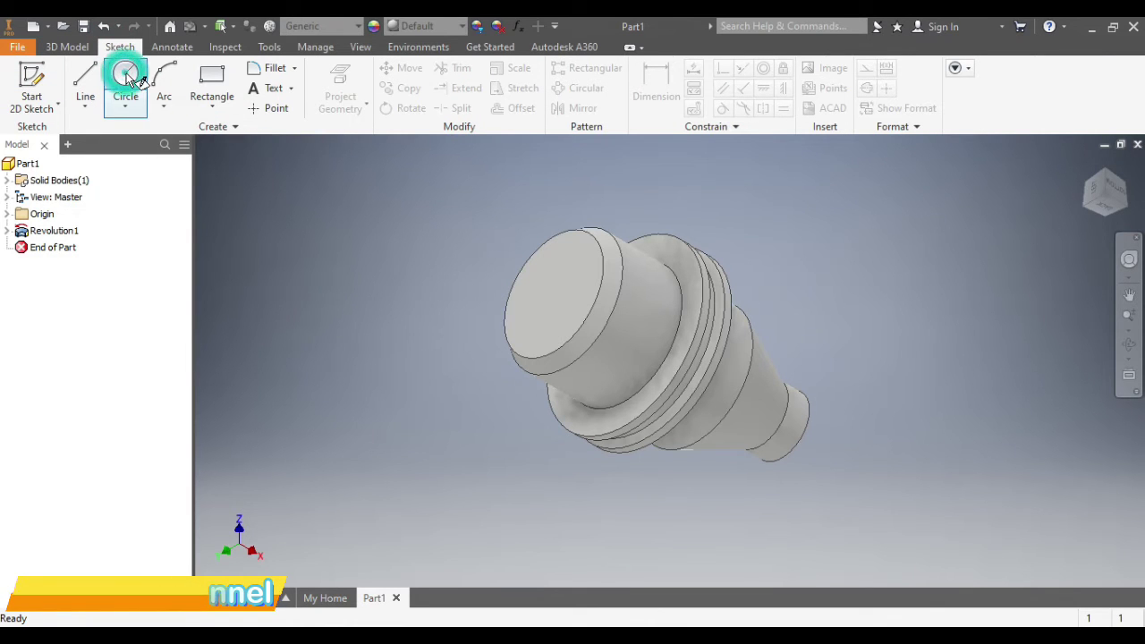
pyautogui.click(554, 288)
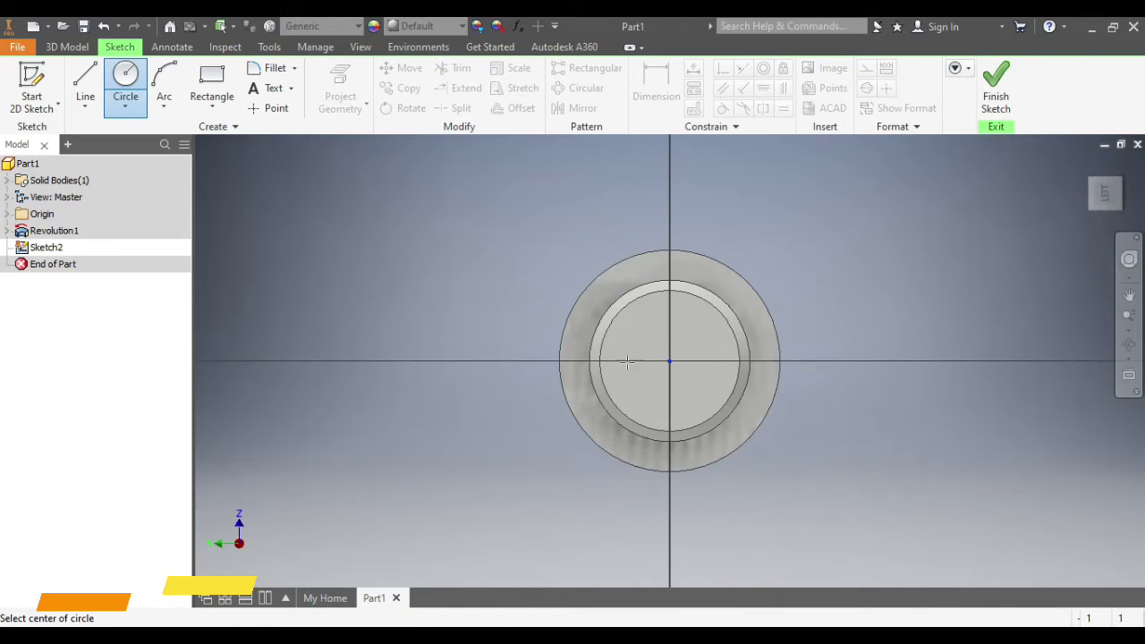
pyautogui.click(670, 360)
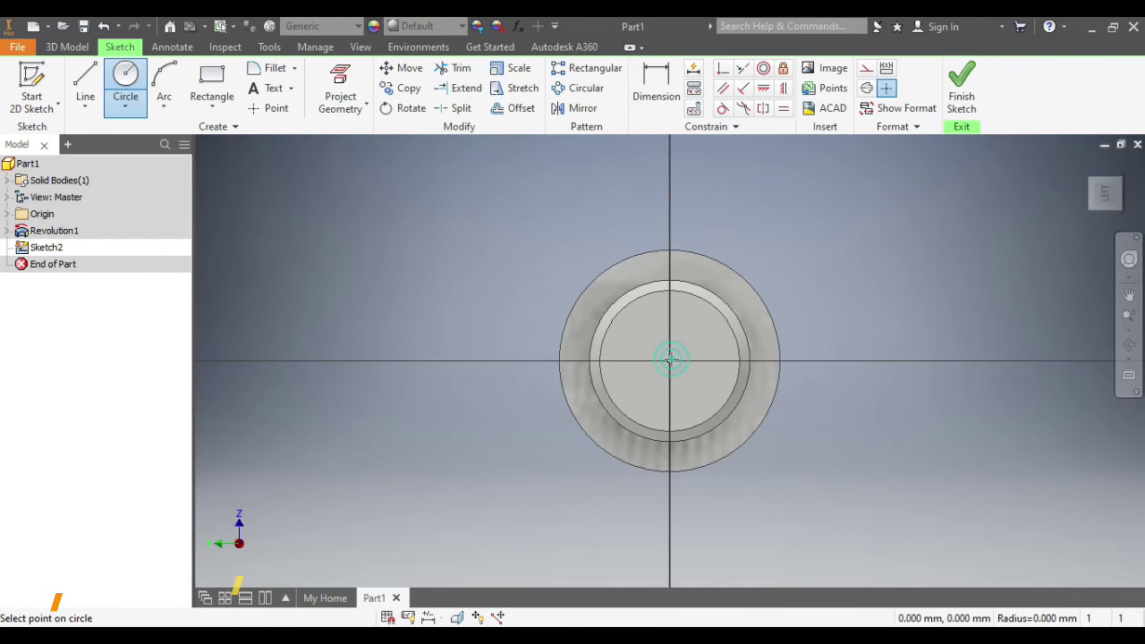
pyautogui.click(670, 323)
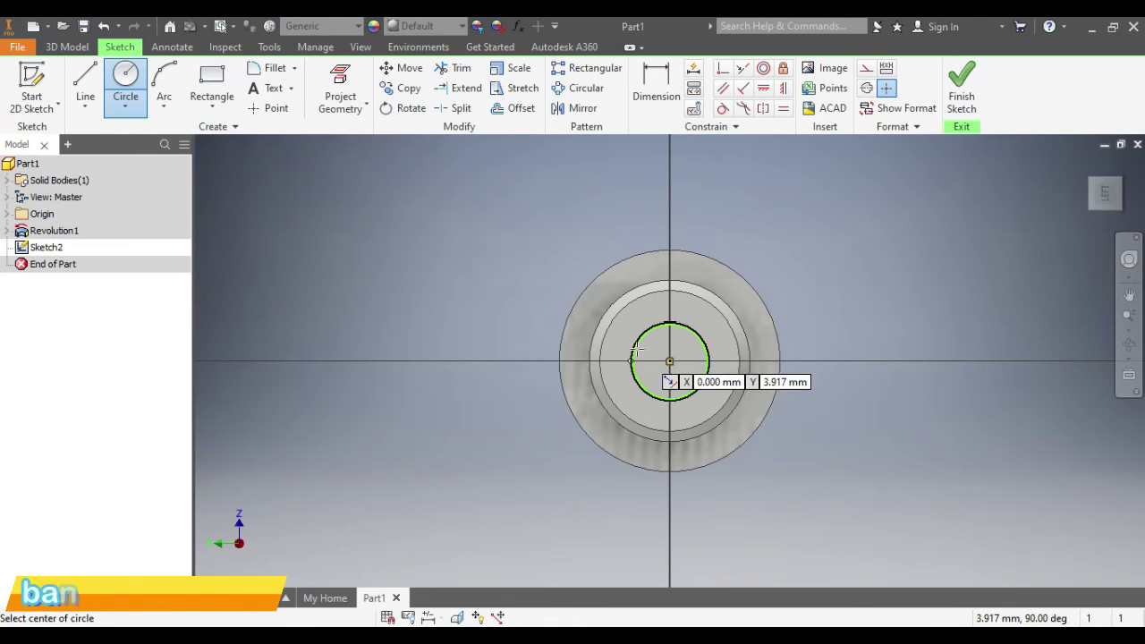
# Step: Extrude the circle as a cut 5 mm deep into the body to form a blind hole
pyautogui.click(70, 46)
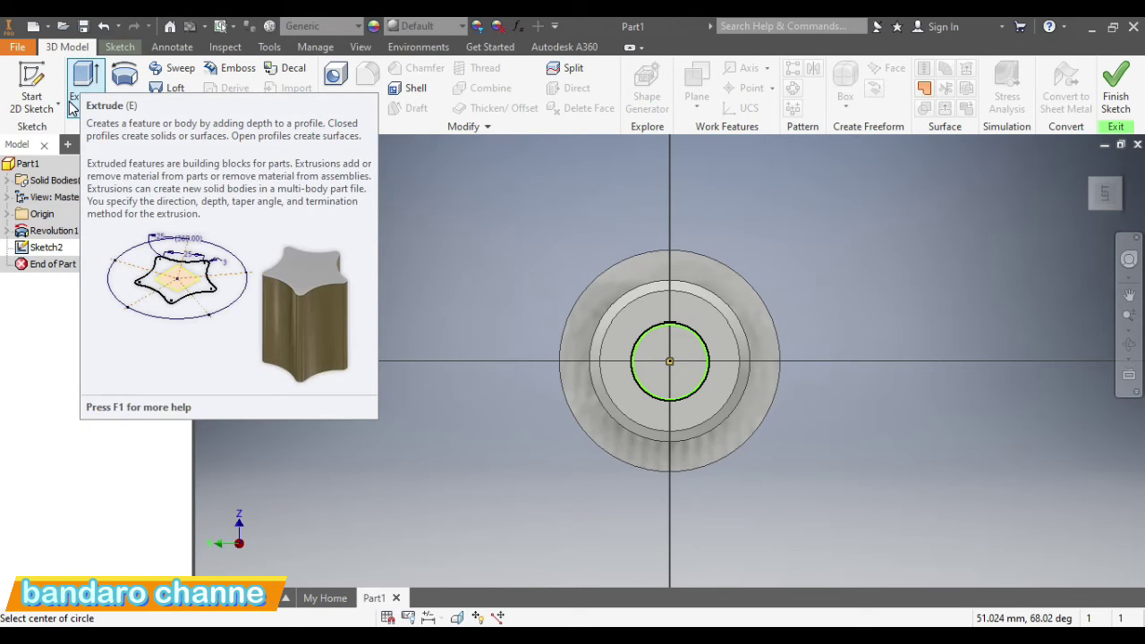
pyautogui.click(76, 115)
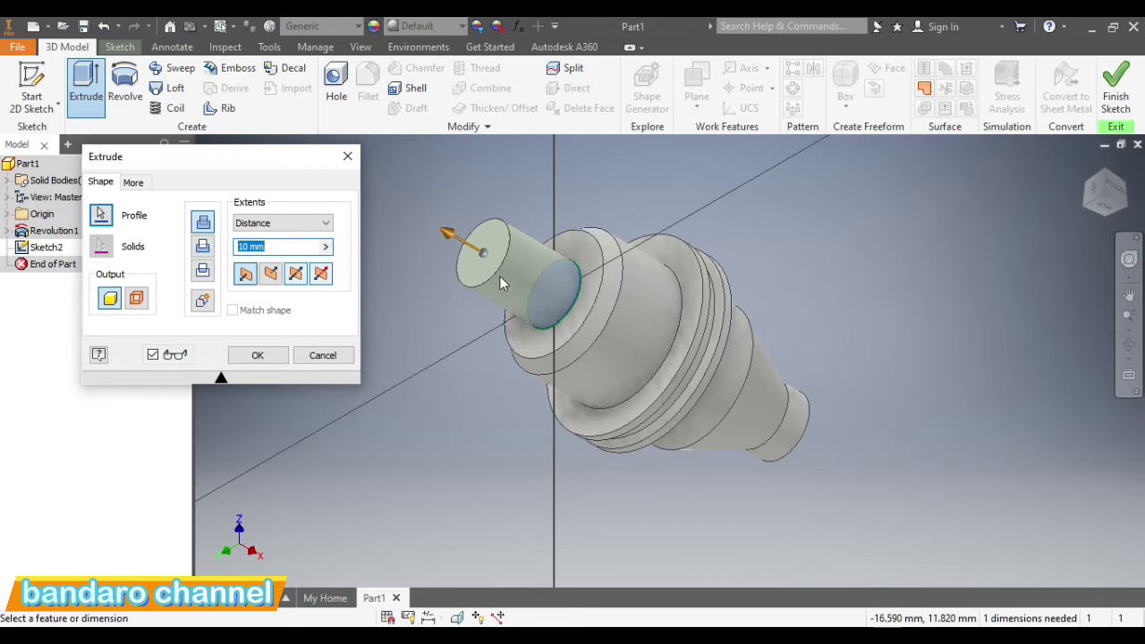
pyautogui.click(272, 275)
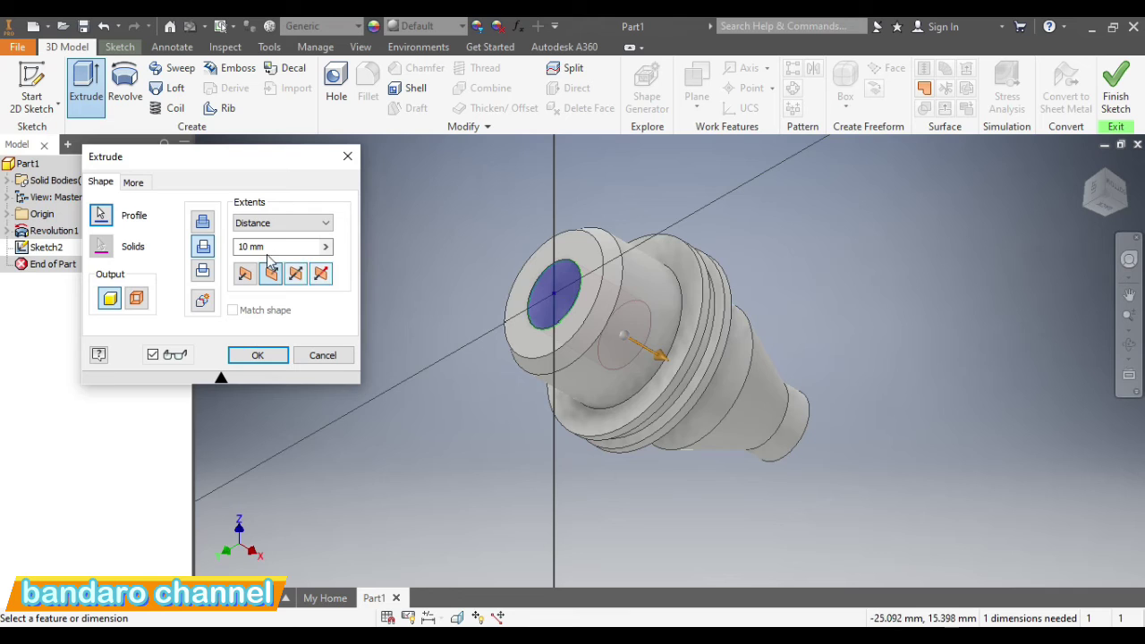
pyautogui.doubleClick(248, 247)
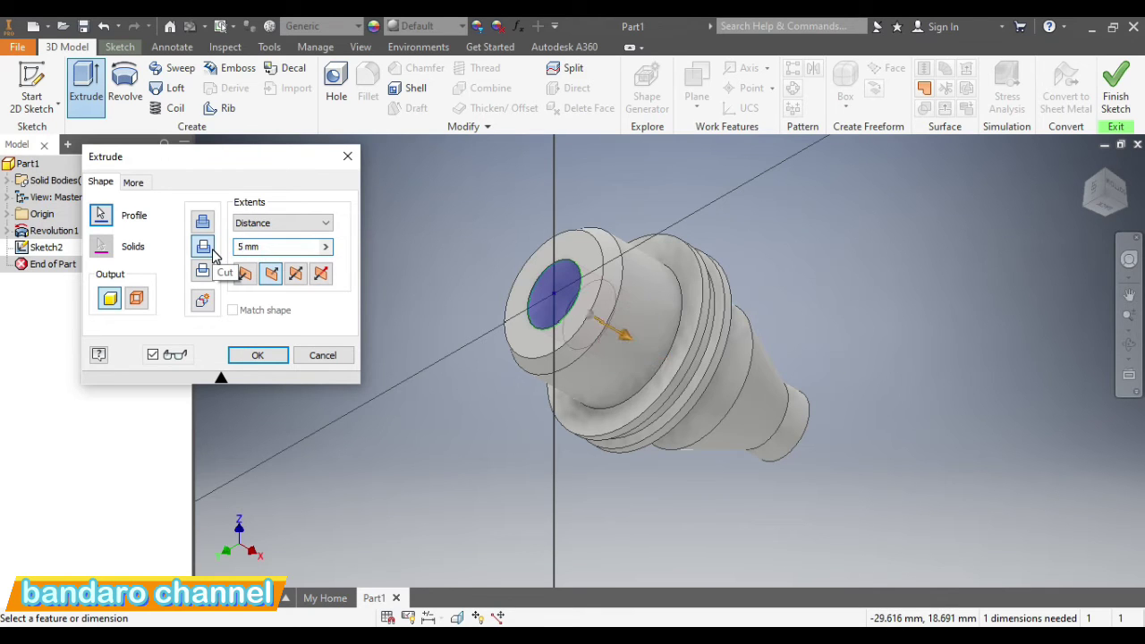
pyautogui.click(257, 355)
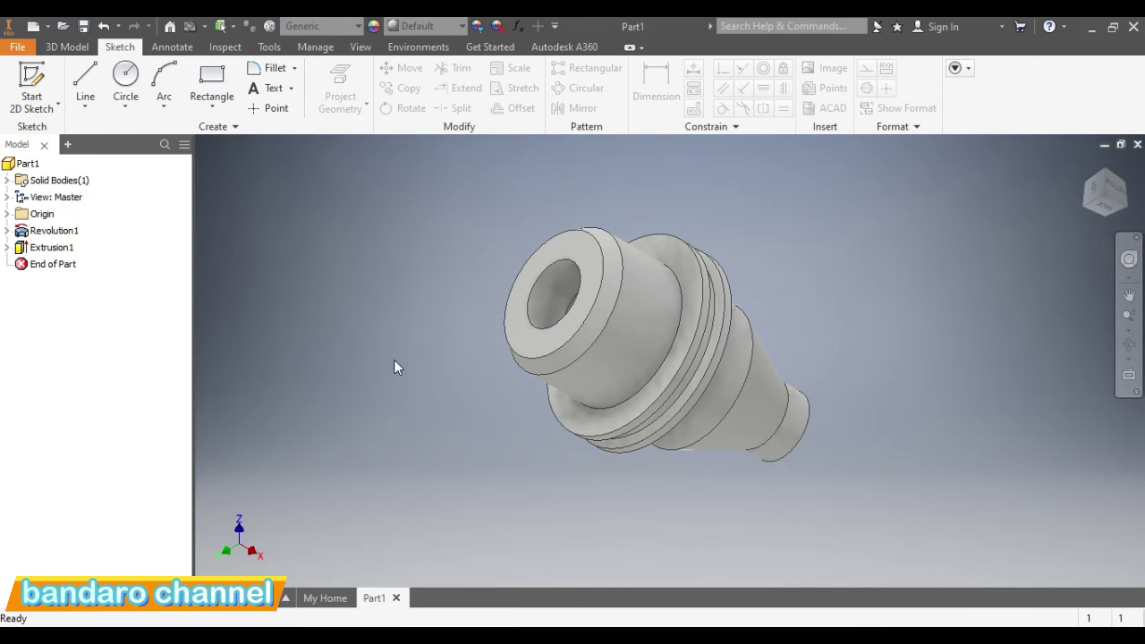
# Step: Examine the solid from several orientations, covering the bored end, the grooved flange and the tapered end
pyautogui.click(1125, 211)
pyautogui.click(1125, 211)
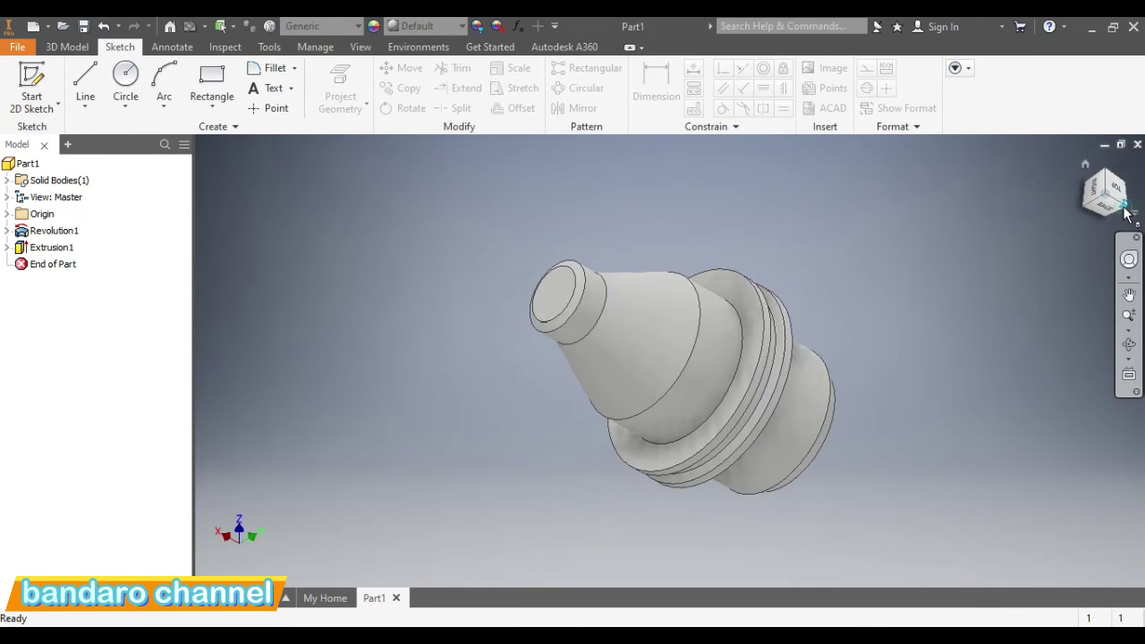
pyautogui.click(1125, 212)
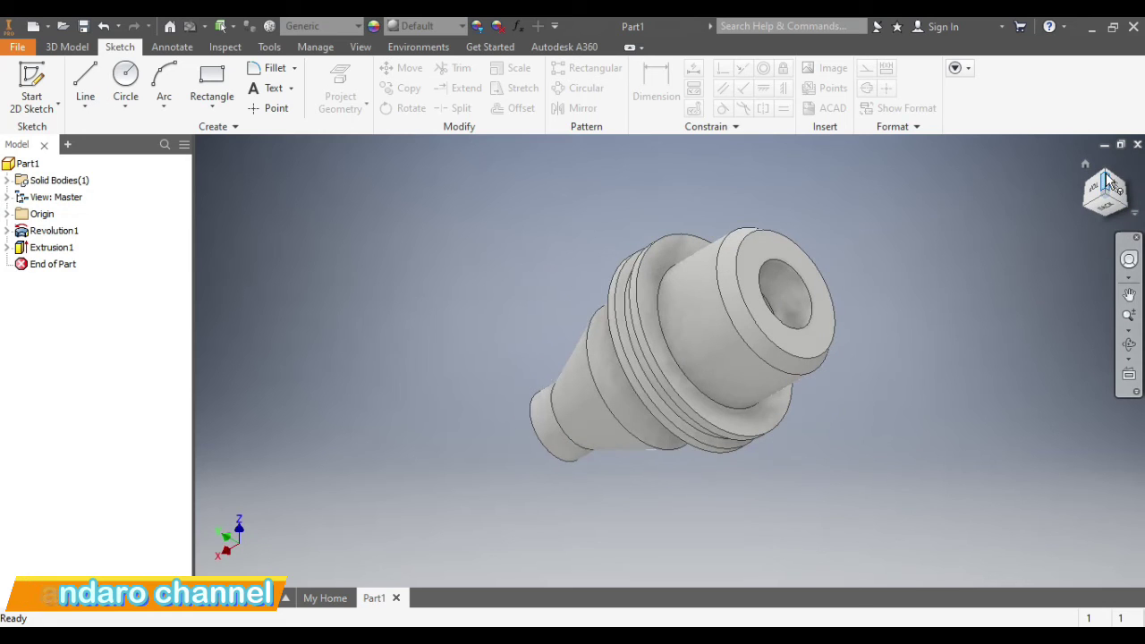
pyautogui.click(1112, 179)
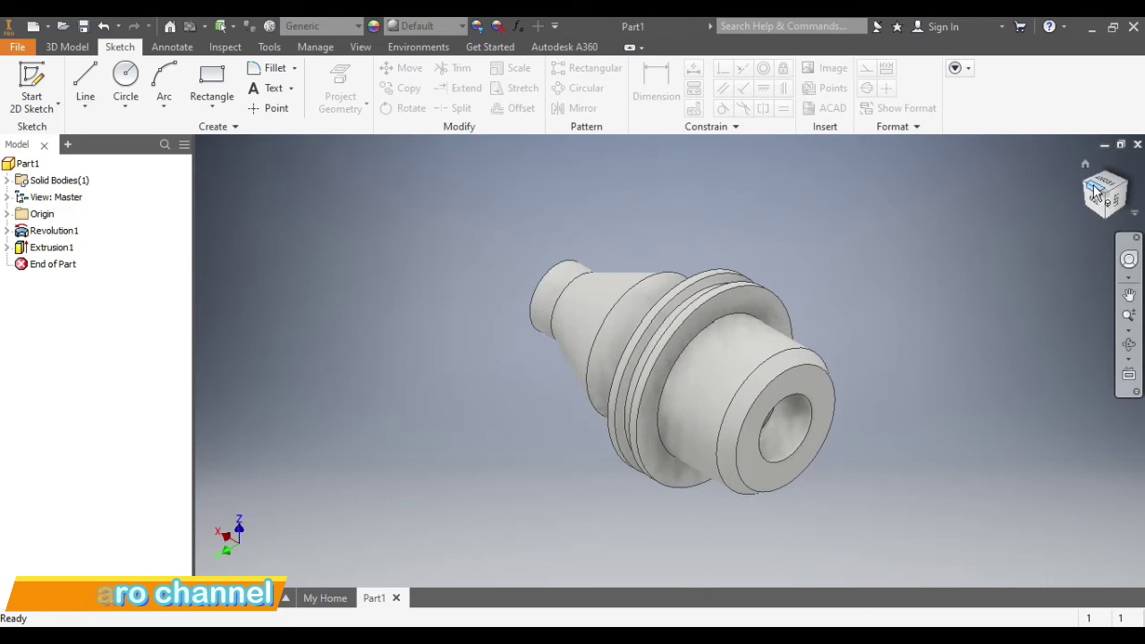
pyautogui.click(1086, 186)
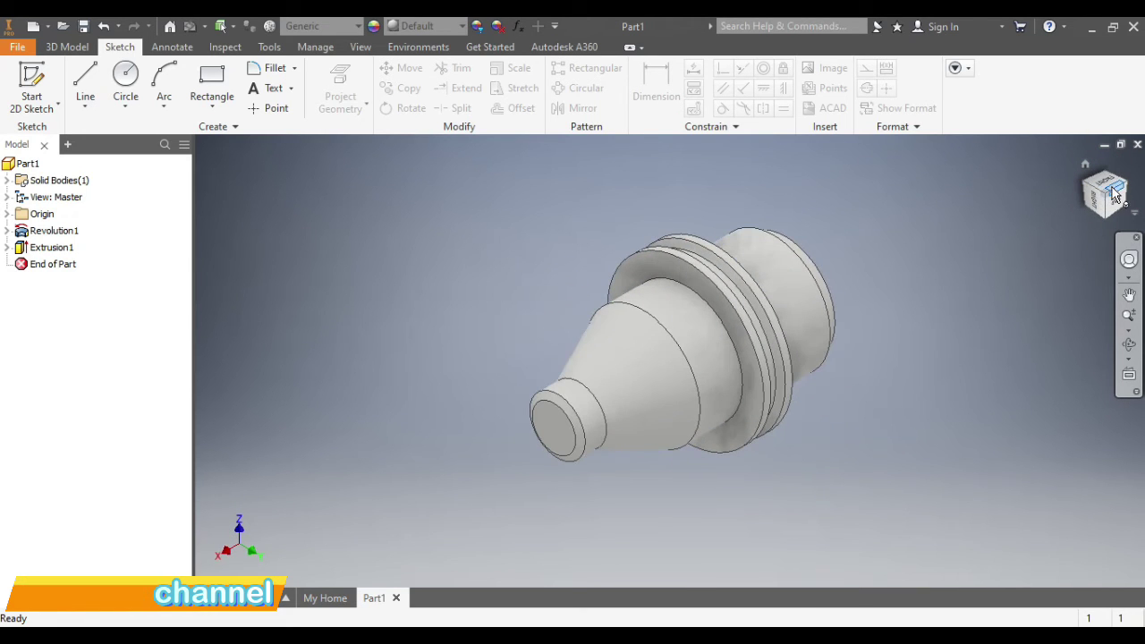
pyautogui.click(1129, 188)
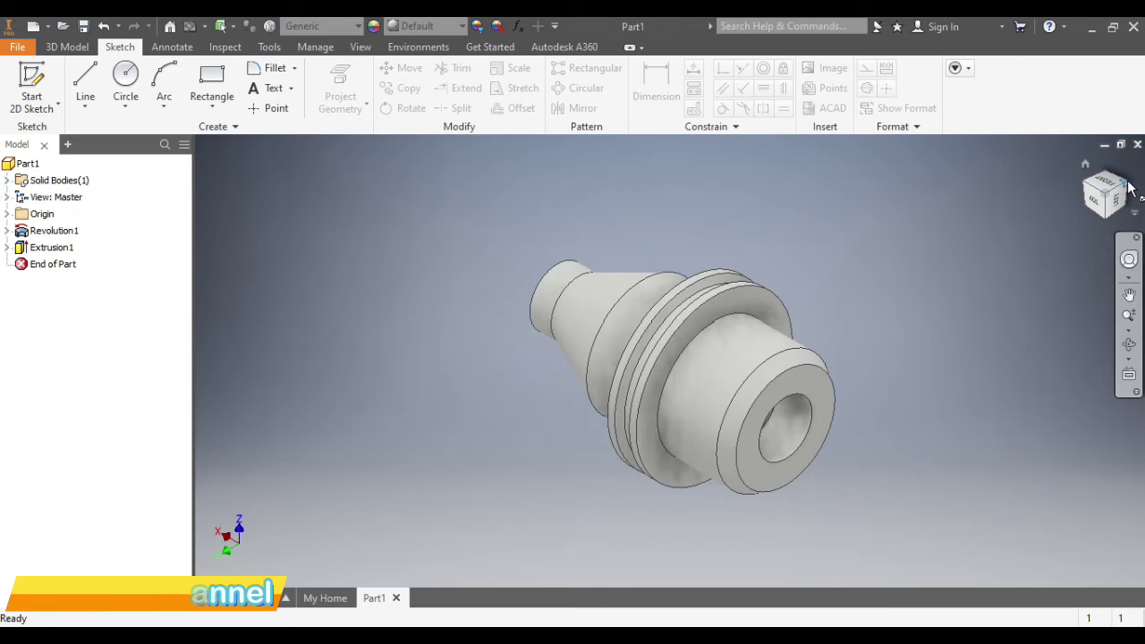
pyautogui.click(1127, 189)
pyautogui.click(1127, 189)
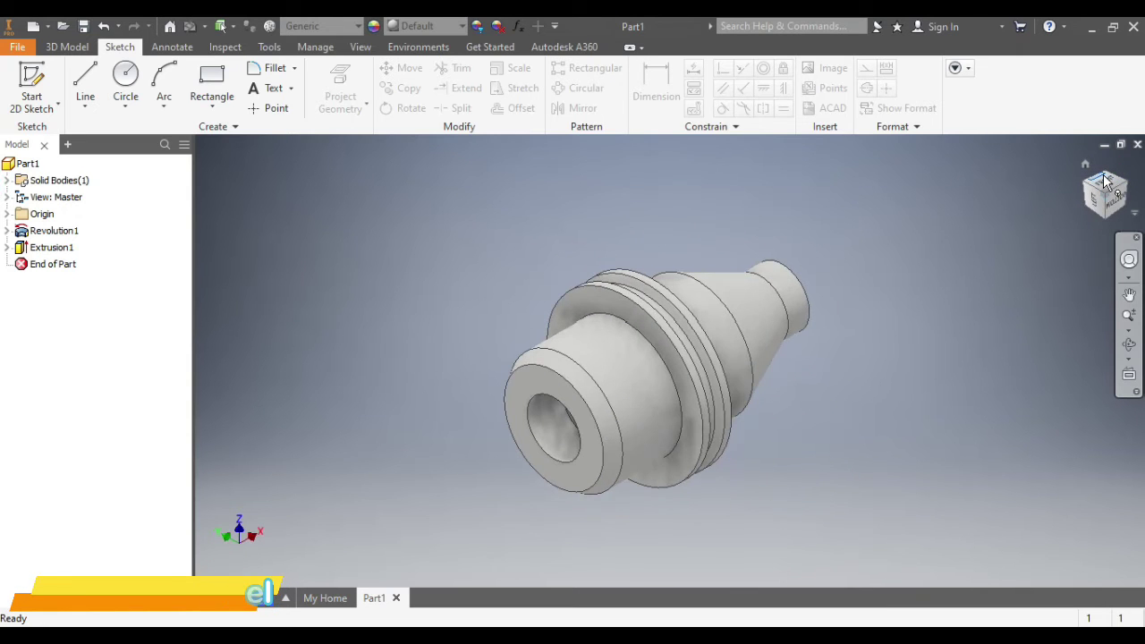
pyautogui.click(1109, 178)
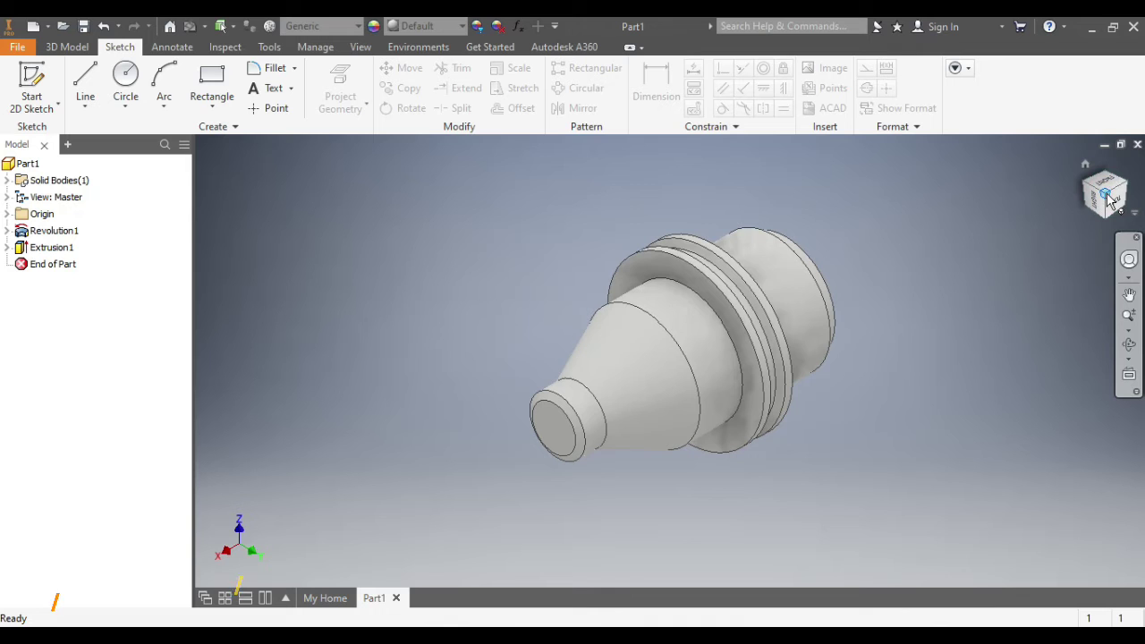
# Step: Sketch a 3 mm diameter circle on the small flat face of the tapered end, centred on the origin
pyautogui.click(1126, 189)
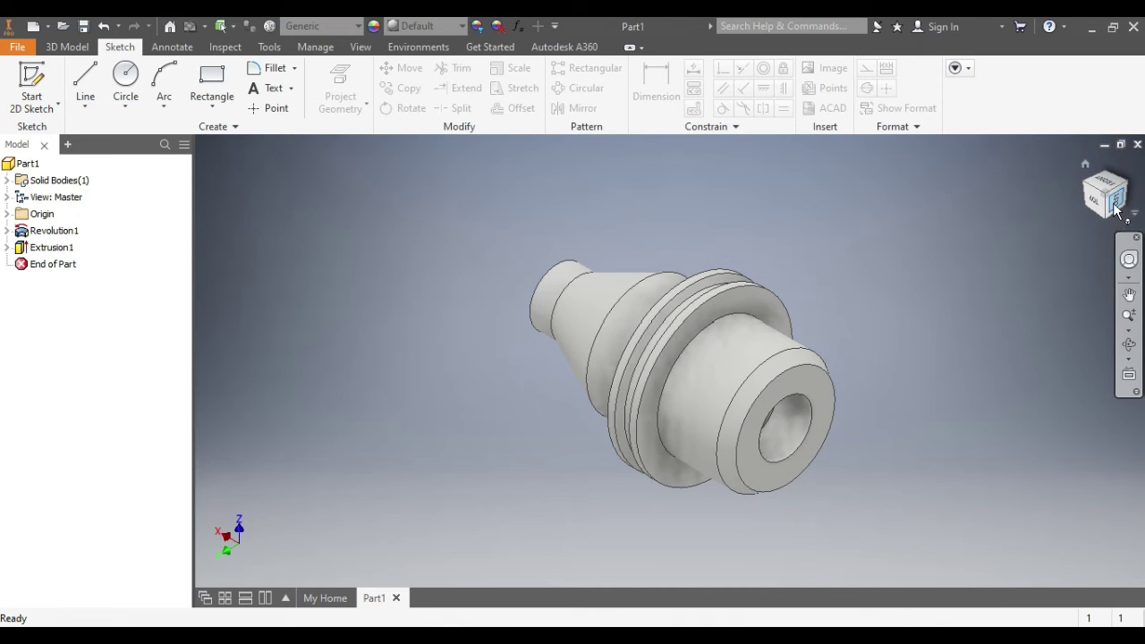
pyautogui.click(1115, 208)
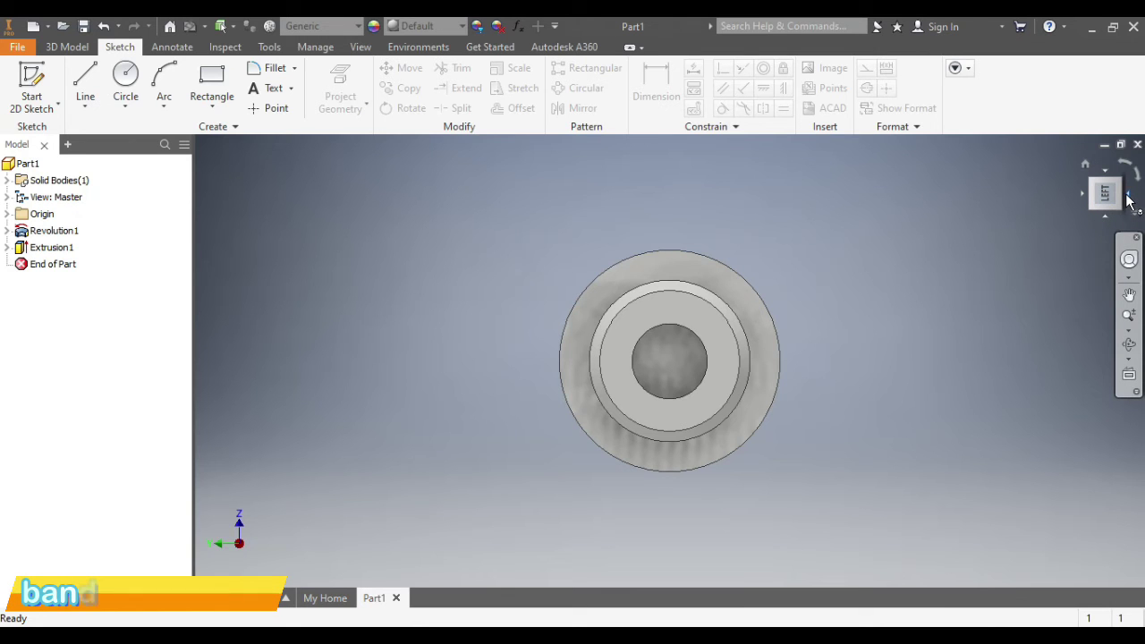
pyautogui.click(1129, 197)
pyautogui.click(1131, 198)
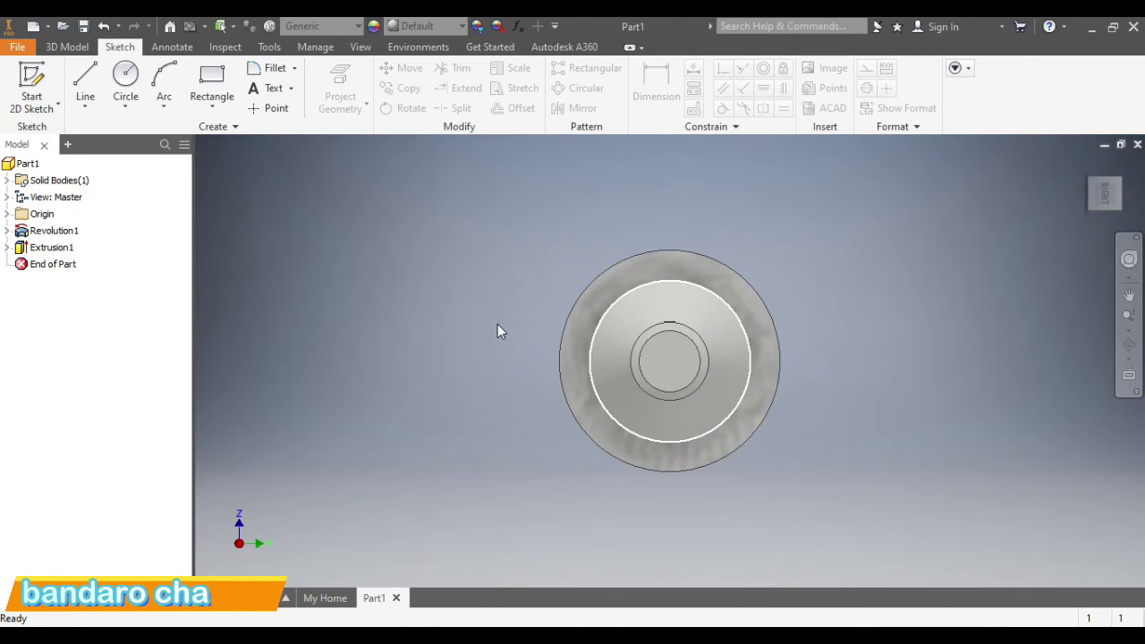
pyautogui.click(126, 78)
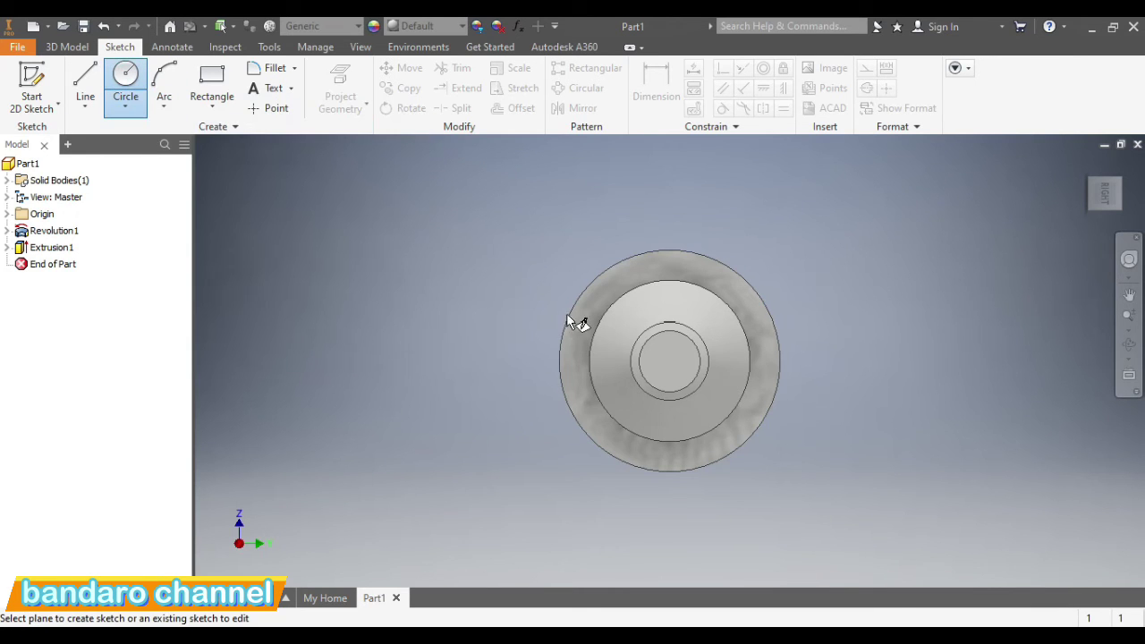
pyautogui.click(666, 363)
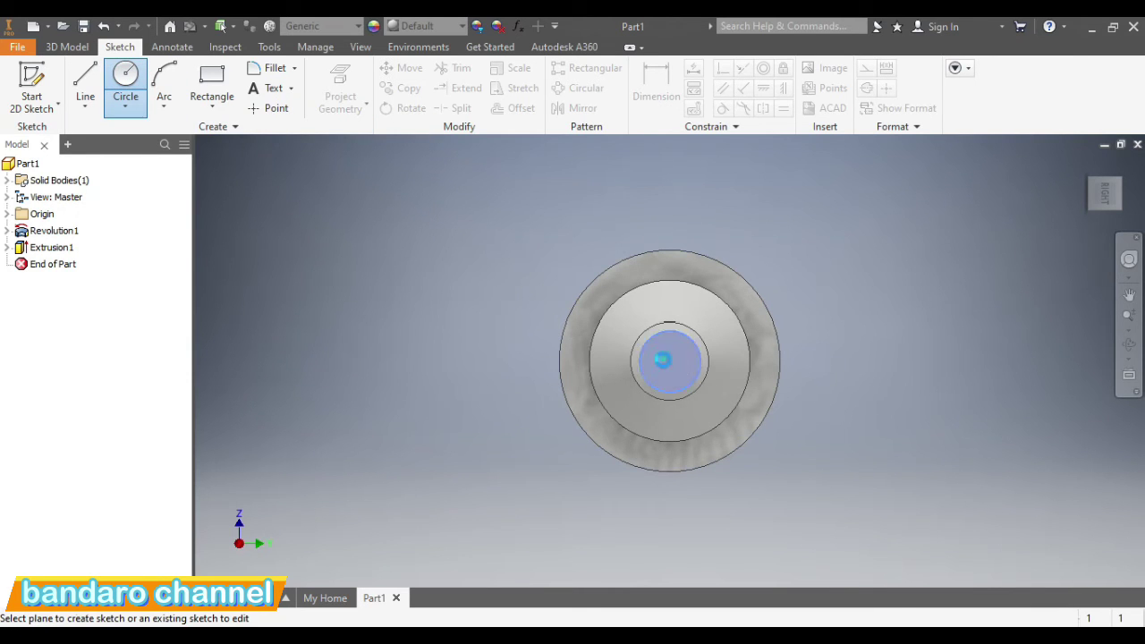
pyautogui.click(669, 362)
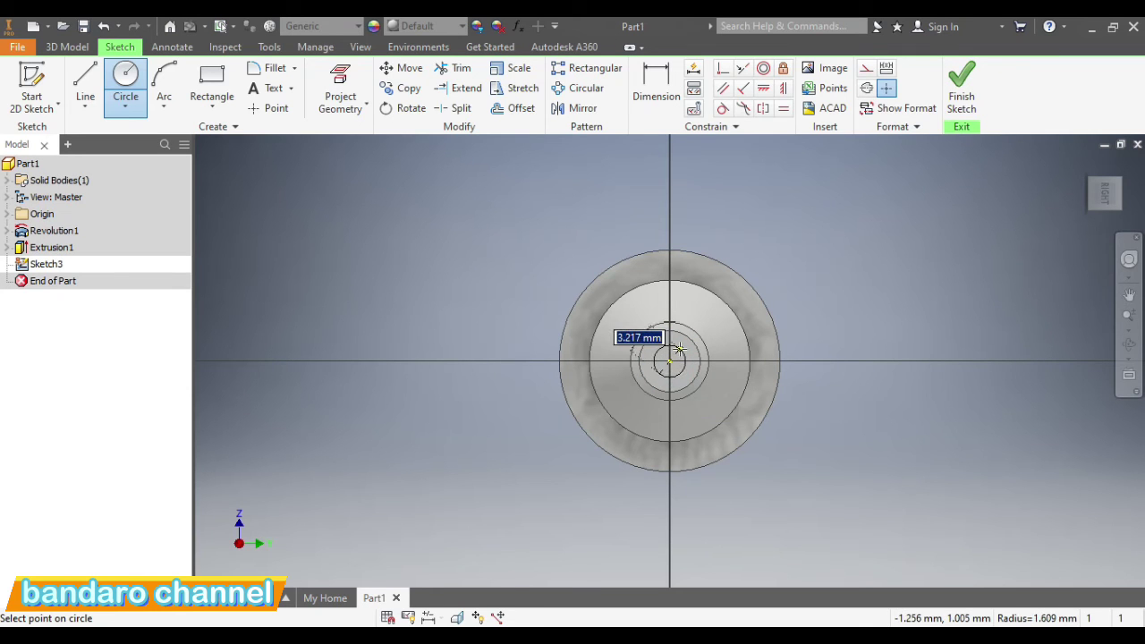
pyautogui.write('3')
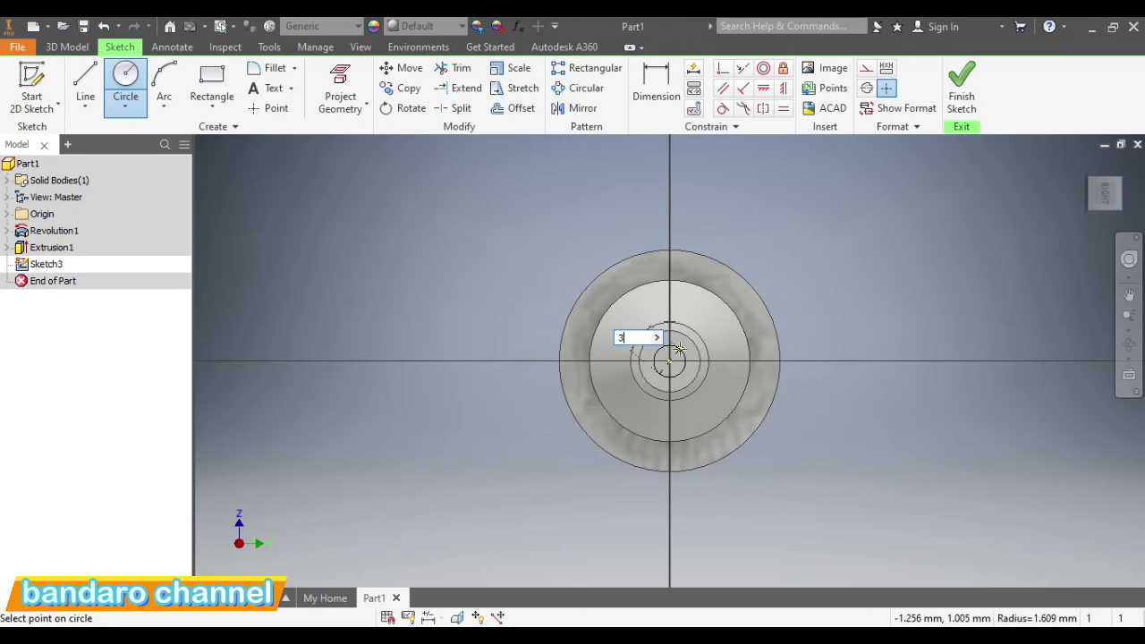
pyautogui.press('Return')
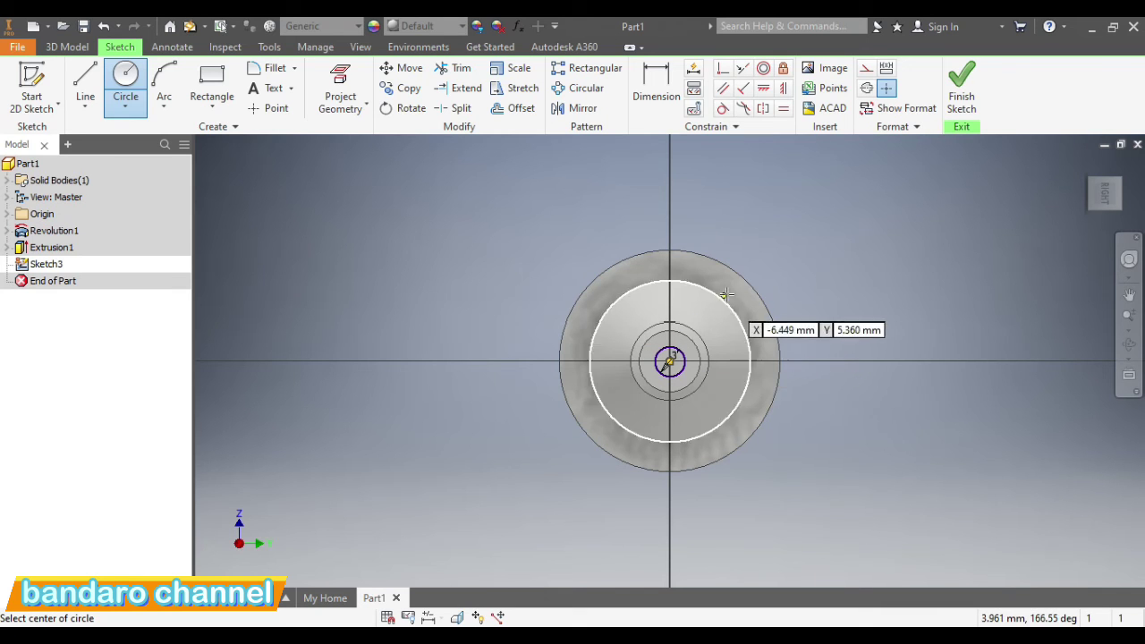
# Step: Extrude the 3 mm circle as a cut 5 mm deep into the tapered end to form a blind hole
pyautogui.click(66, 49)
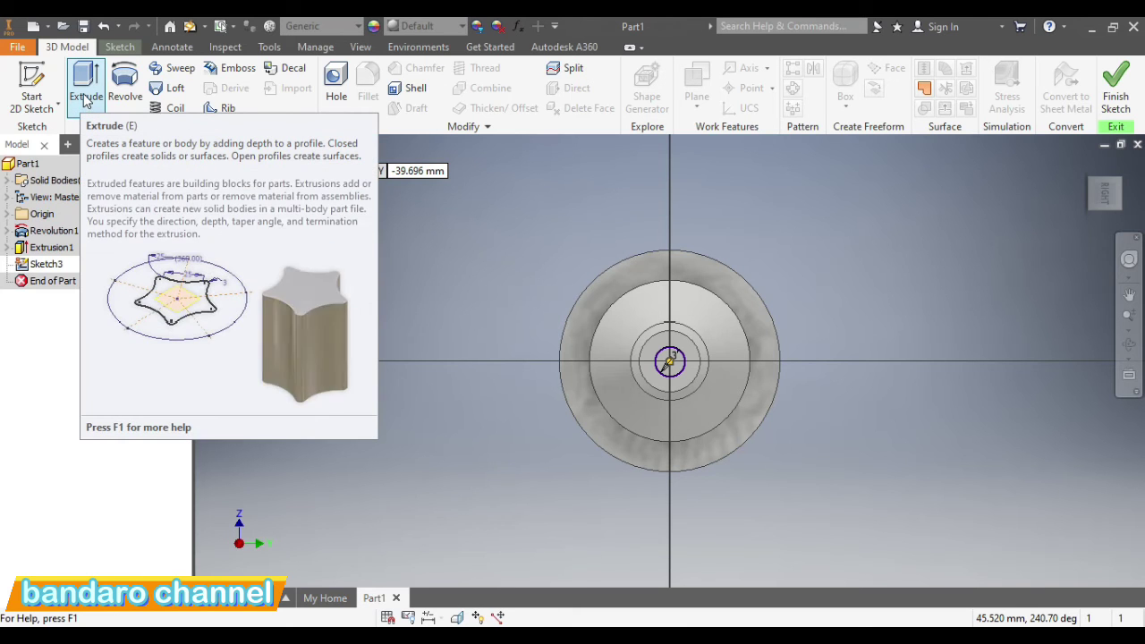
pyautogui.click(84, 96)
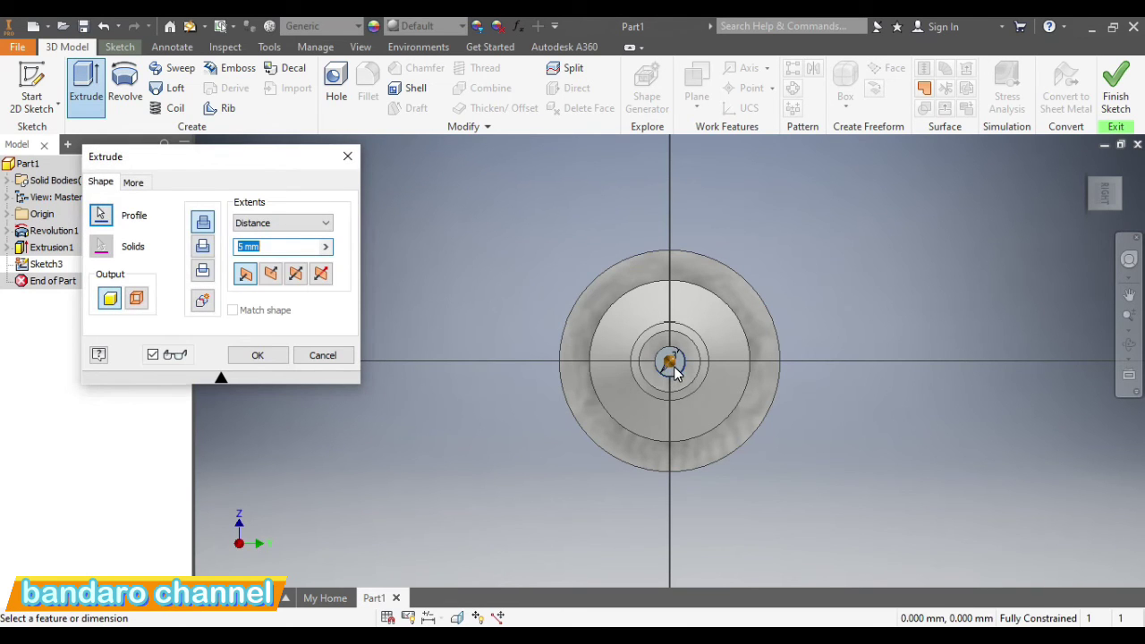
pyautogui.click(1093, 212)
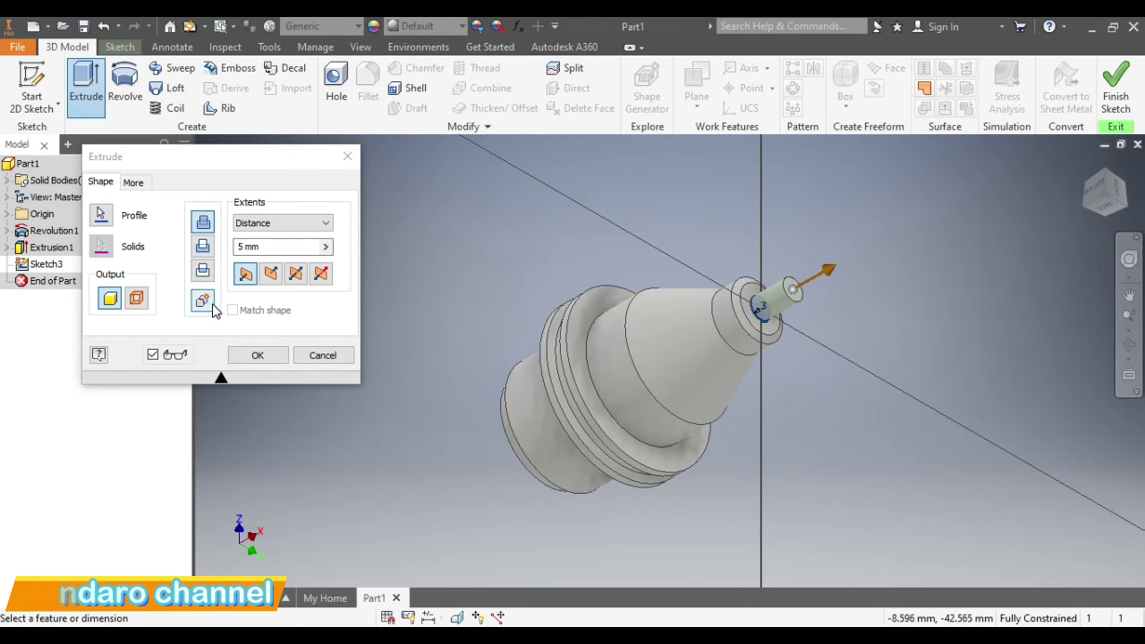
pyautogui.click(272, 275)
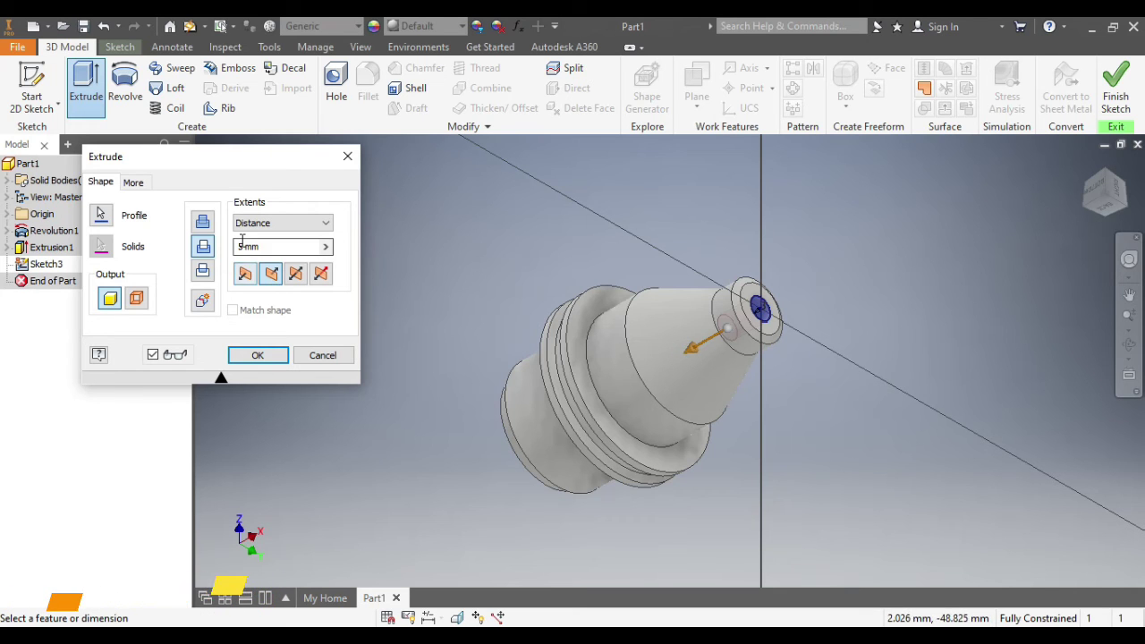
pyautogui.click(241, 248)
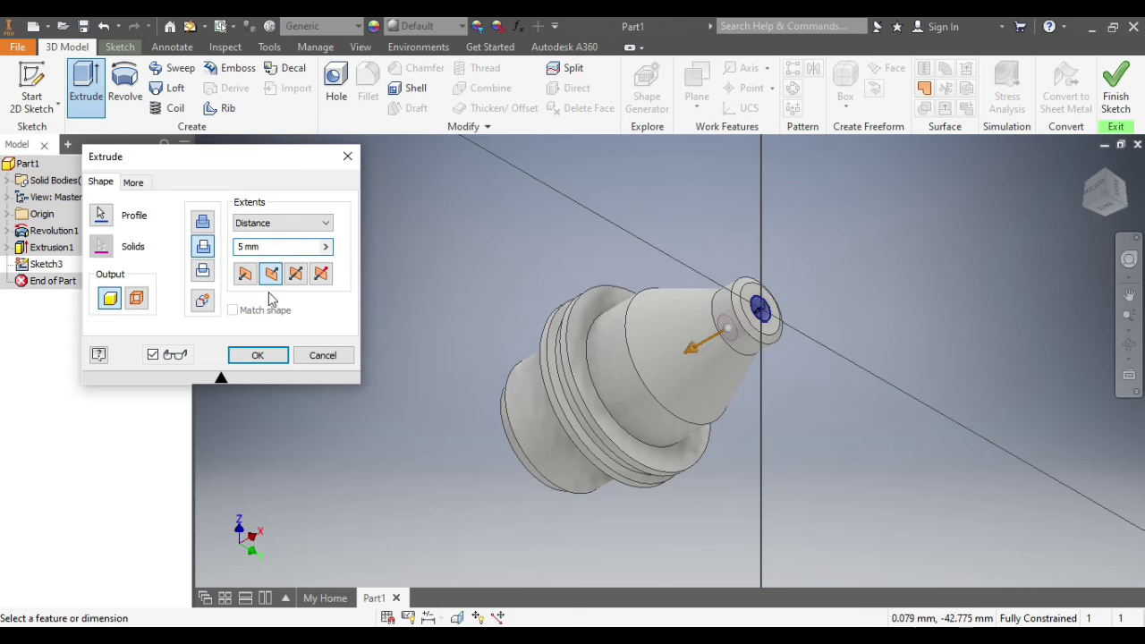
pyautogui.click(257, 356)
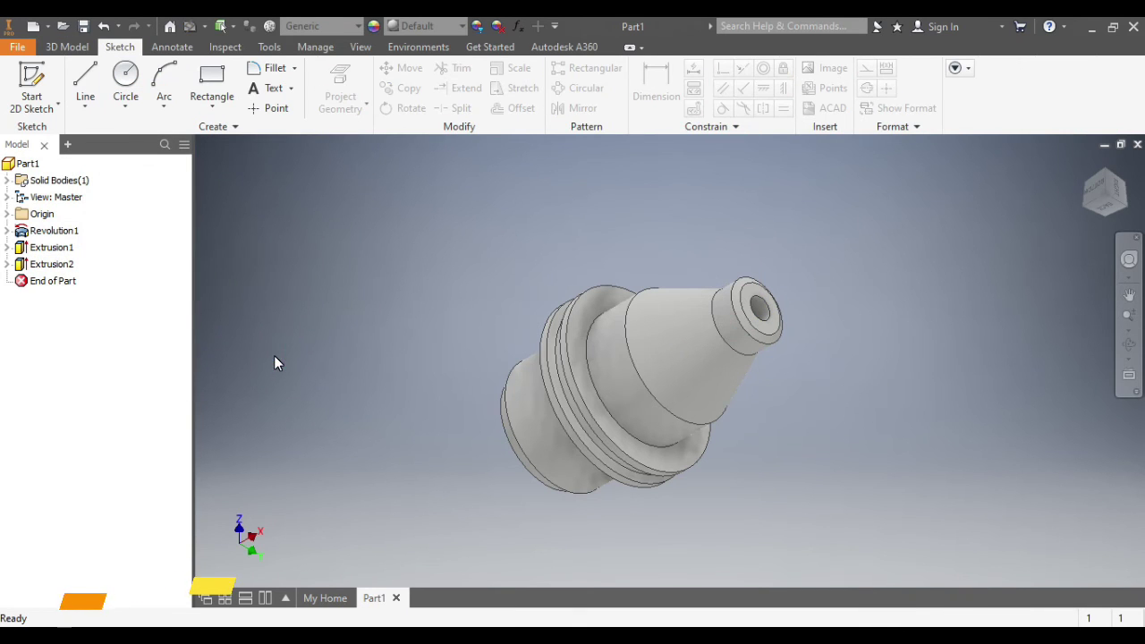
# Step: Examine the holes in both ends of the part from several orientations
pyautogui.click(1082, 207)
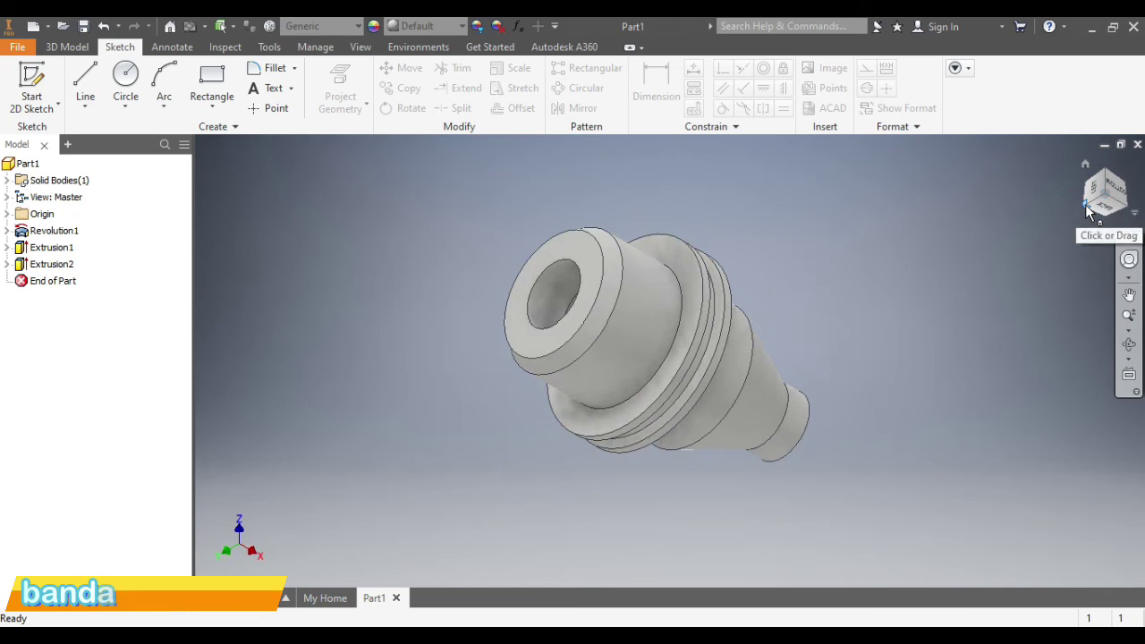
pyautogui.click(1085, 204)
pyautogui.click(1085, 204)
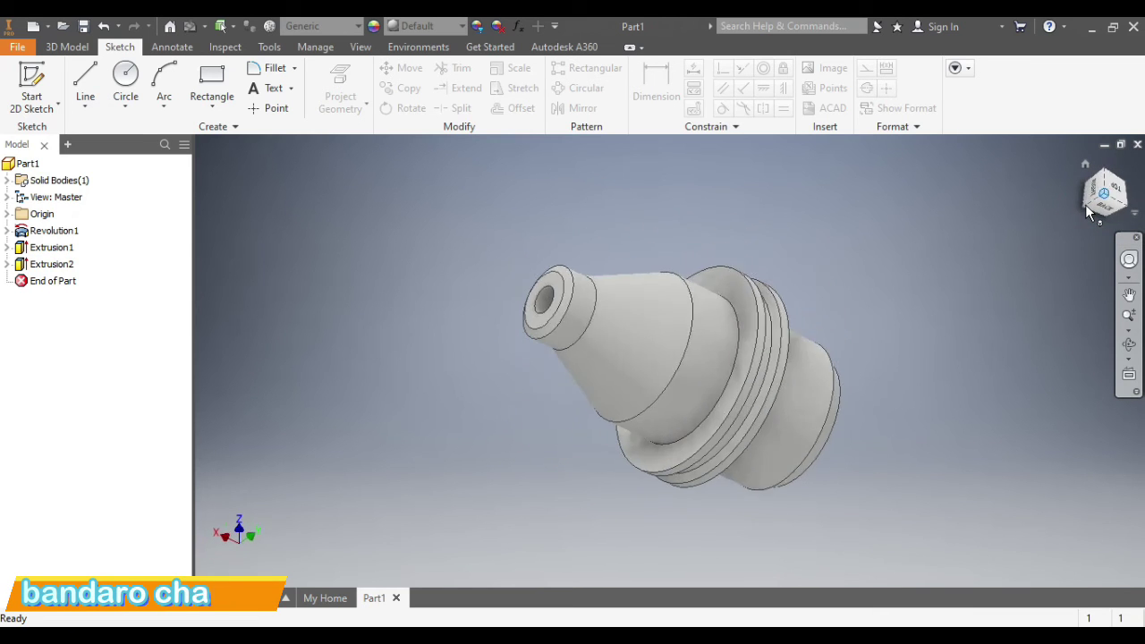
pyautogui.moveTo(1109, 177); pyautogui.dragTo(1119, 210)
pyautogui.click(1106, 220)
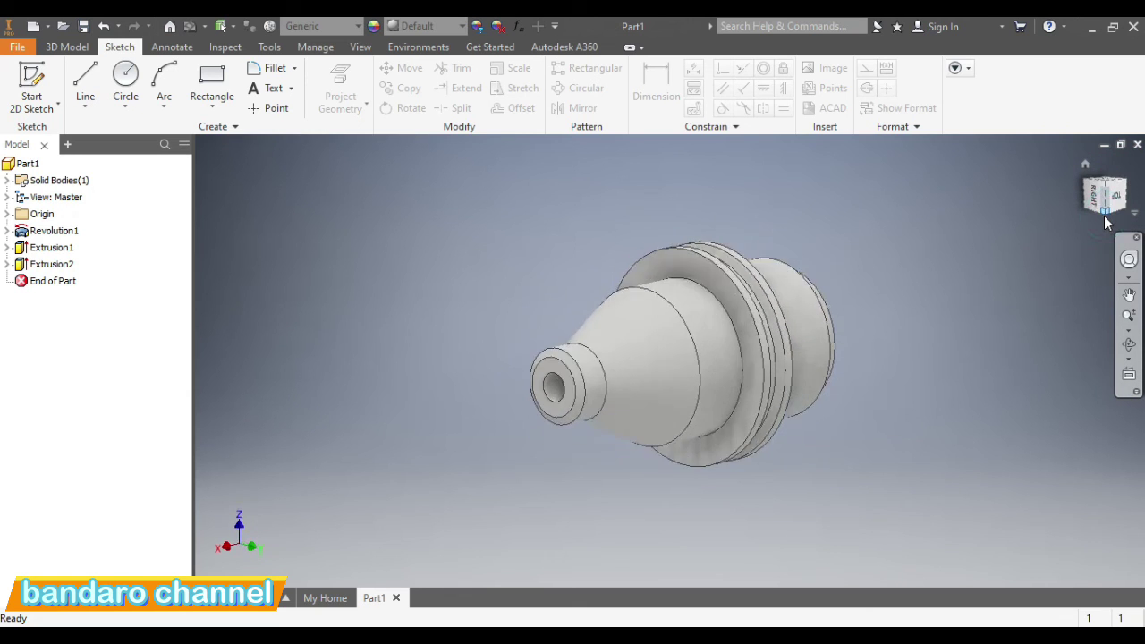